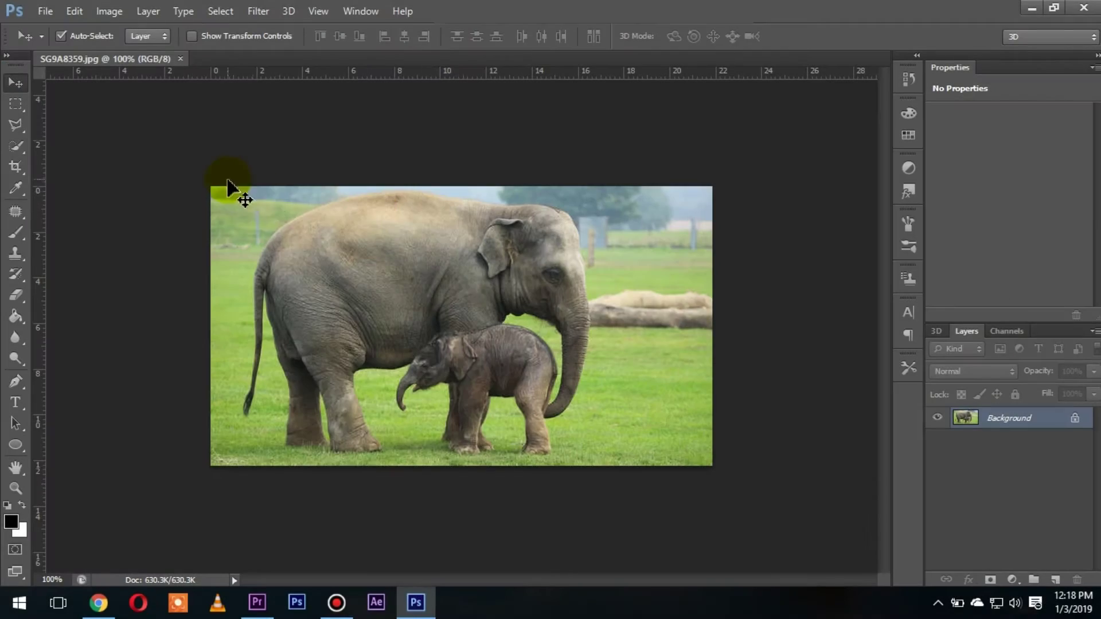
Convert the locked Background of the elephant photo into editable Layer 0
double_click(1055, 418)
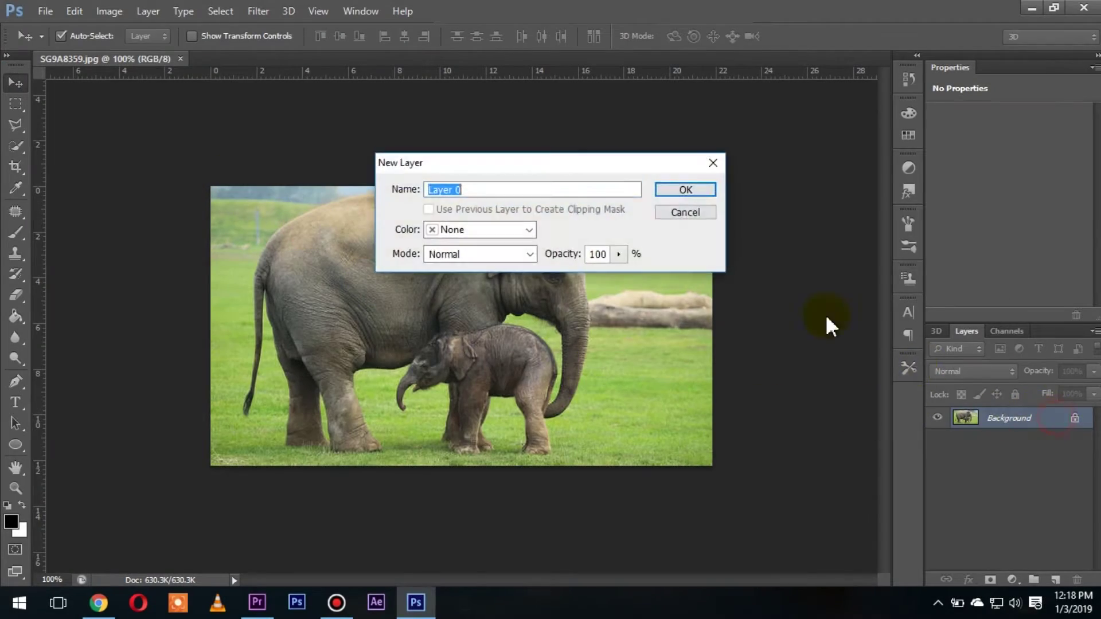
click(688, 189)
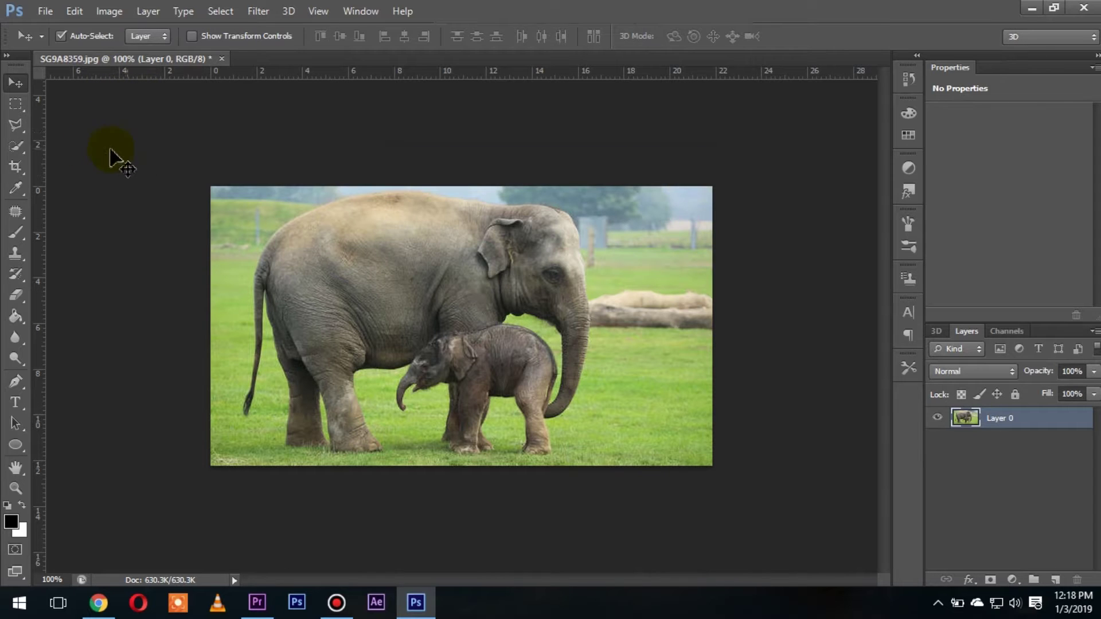
click(16, 146)
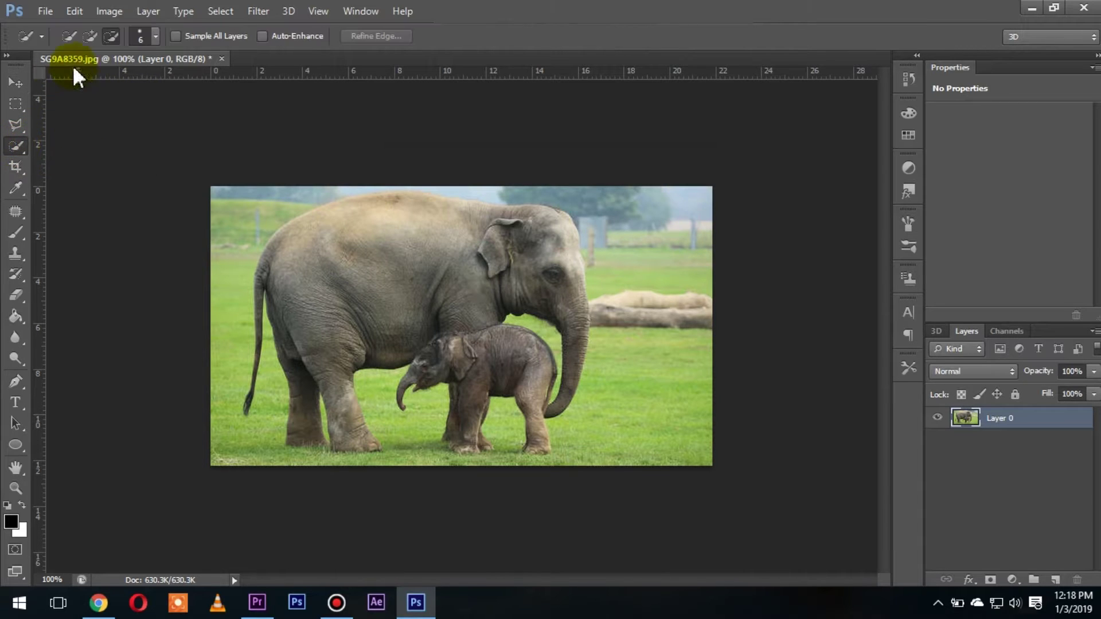
Choose the Quick Selection Tool and set its brush size to 16 px
right_click(17, 148)
click(73, 156)
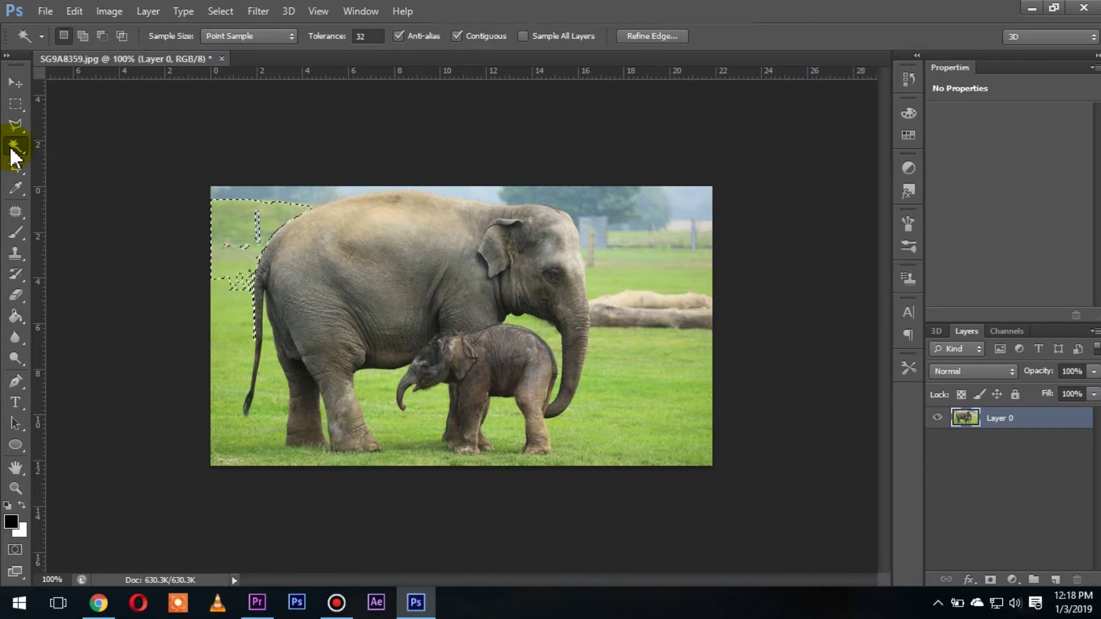
right_click(14, 150)
click(77, 143)
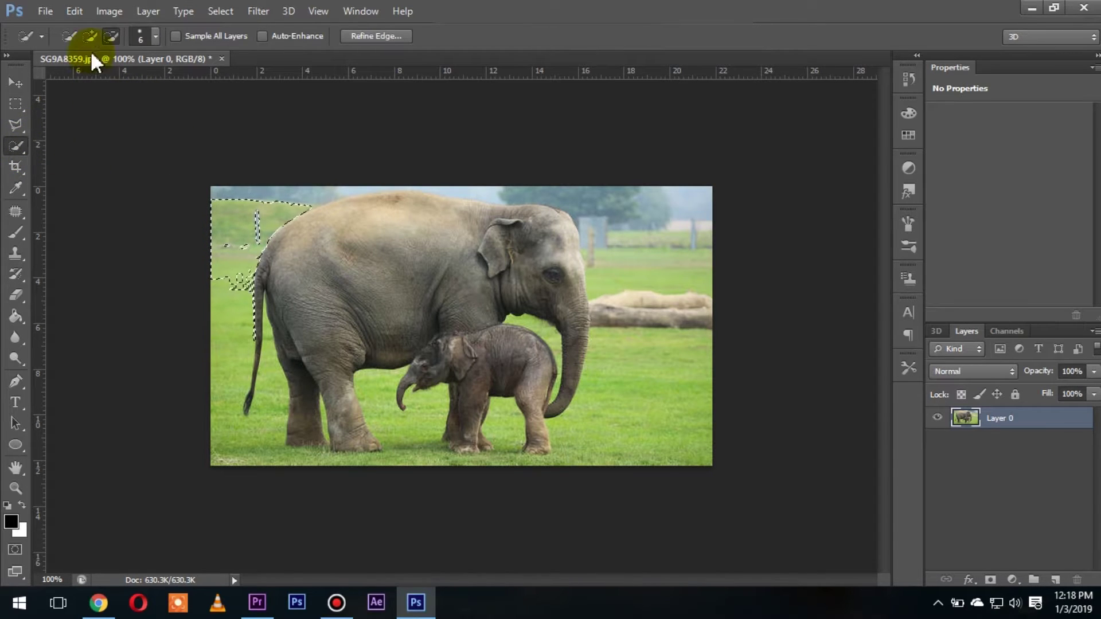
click(155, 37)
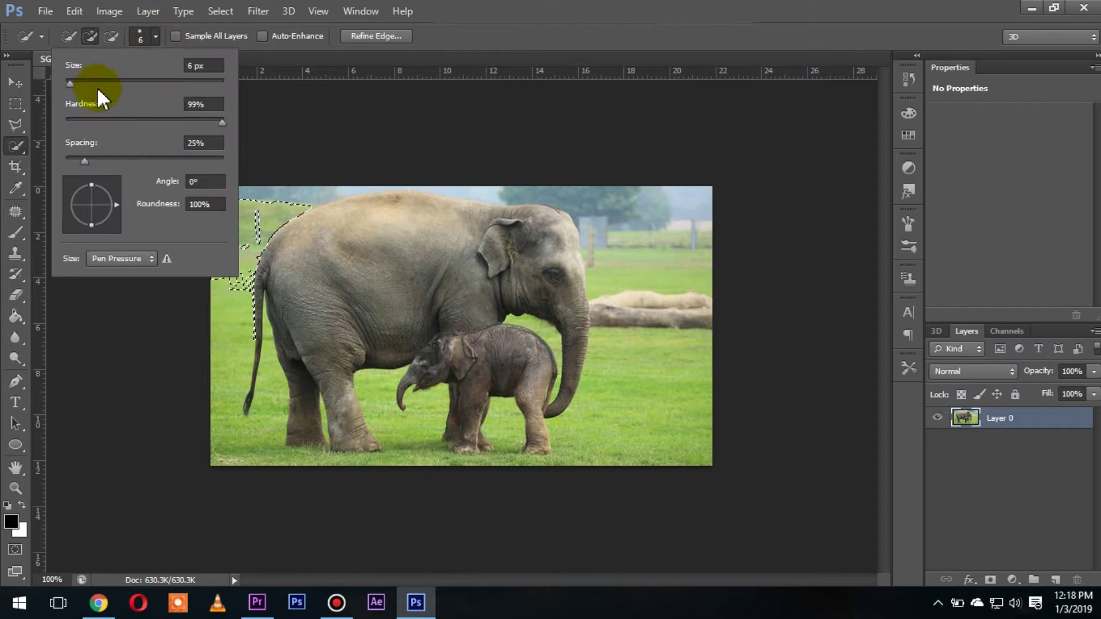
click(77, 80)
Select the grass at the top-left, down the left side and right of the elephants
drag(263, 202, 236, 268)
drag(227, 329, 223, 370)
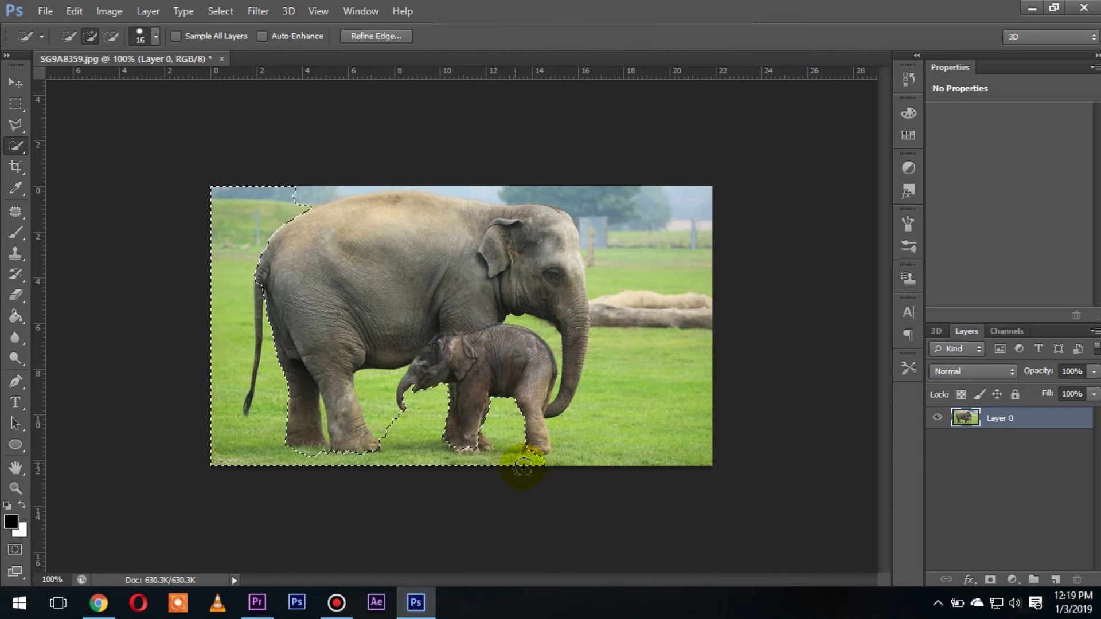
drag(661, 408, 514, 198)
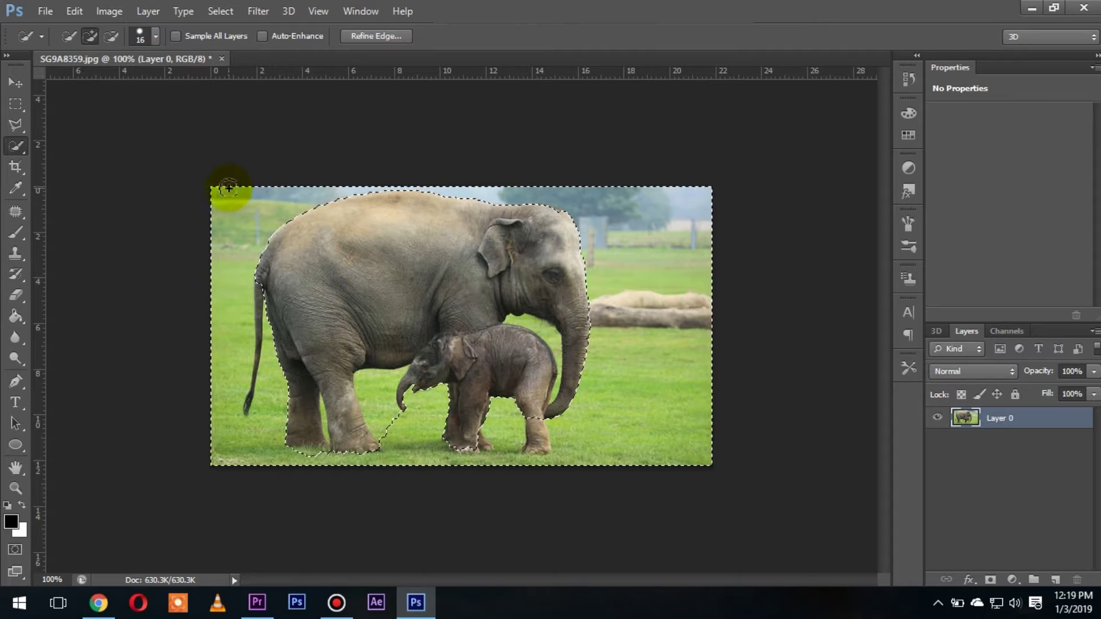
click(155, 37)
With a 10 px brush at 200% zoom, refine the selection edge around the mother's tail
click(74, 80)
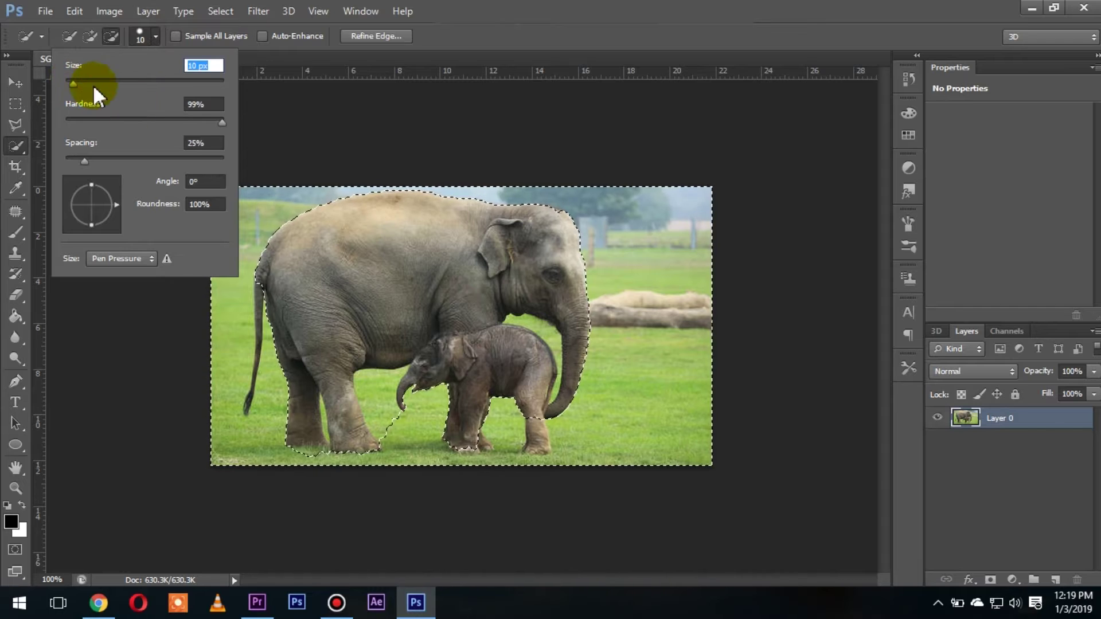
click(272, 266)
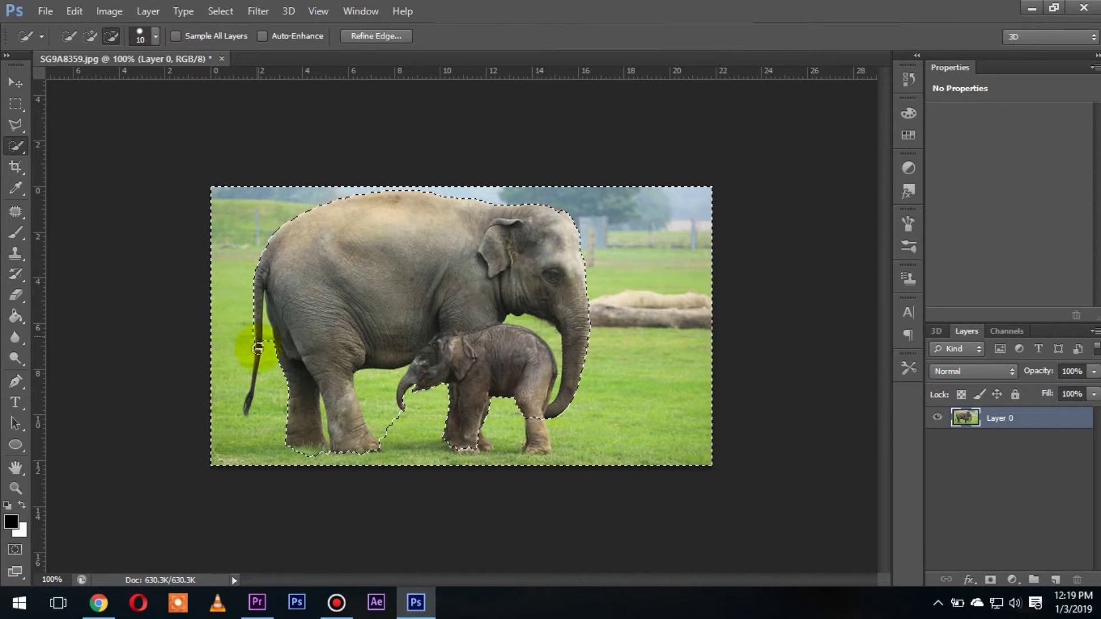
key(ctrl+plus)
mouse_move(238, 320)
mouse_down()
mouse_move(474, 227)
mouse_move(518, 244)
mouse_up()
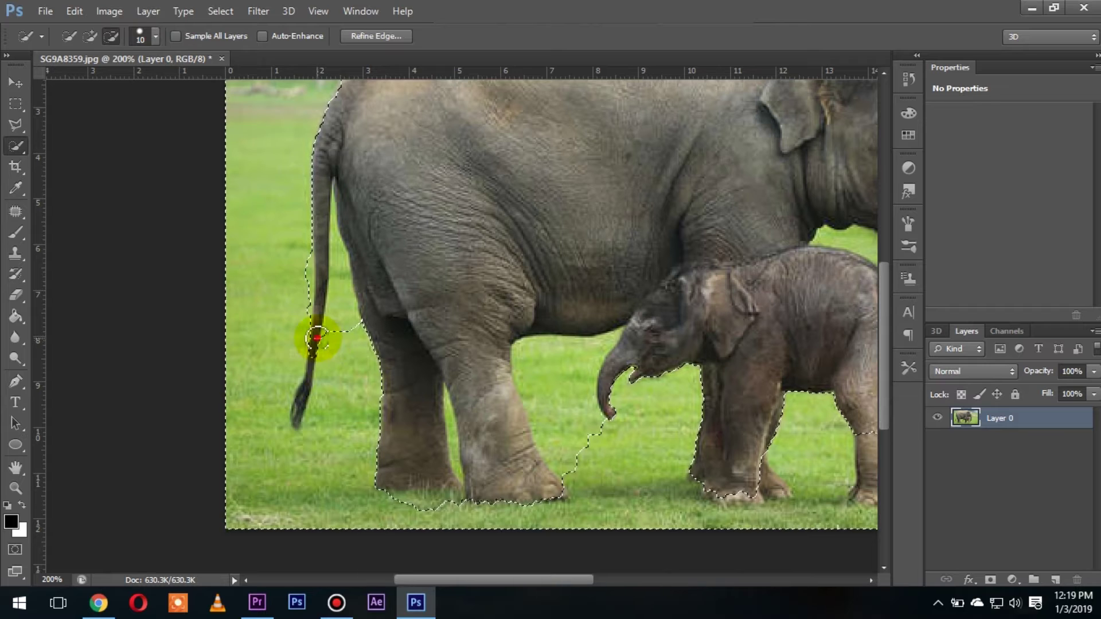
click(300, 405)
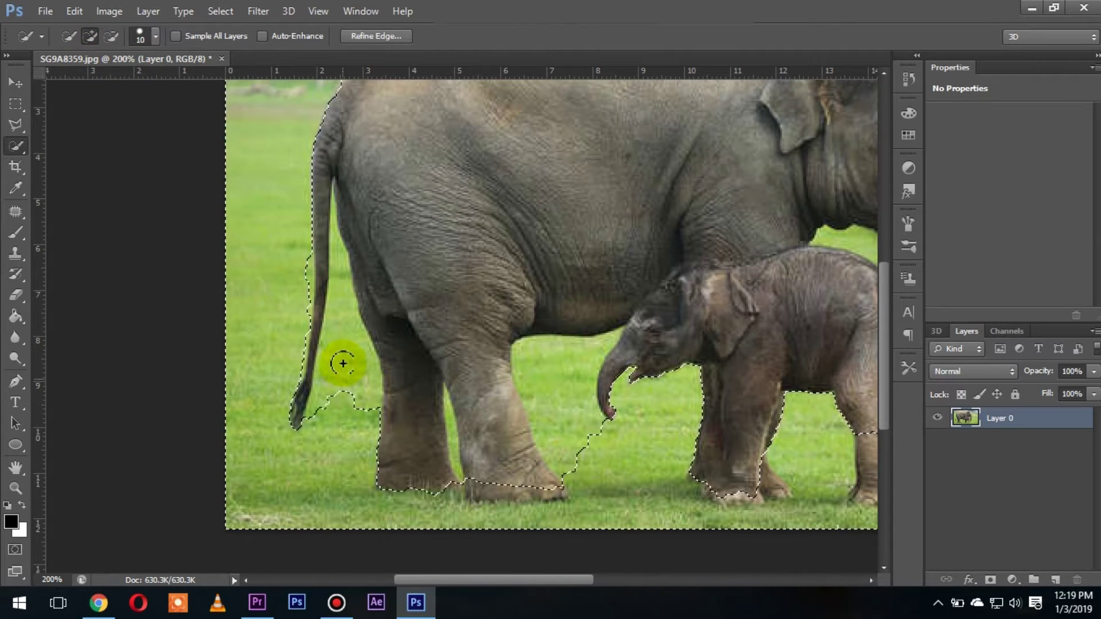
click(341, 302)
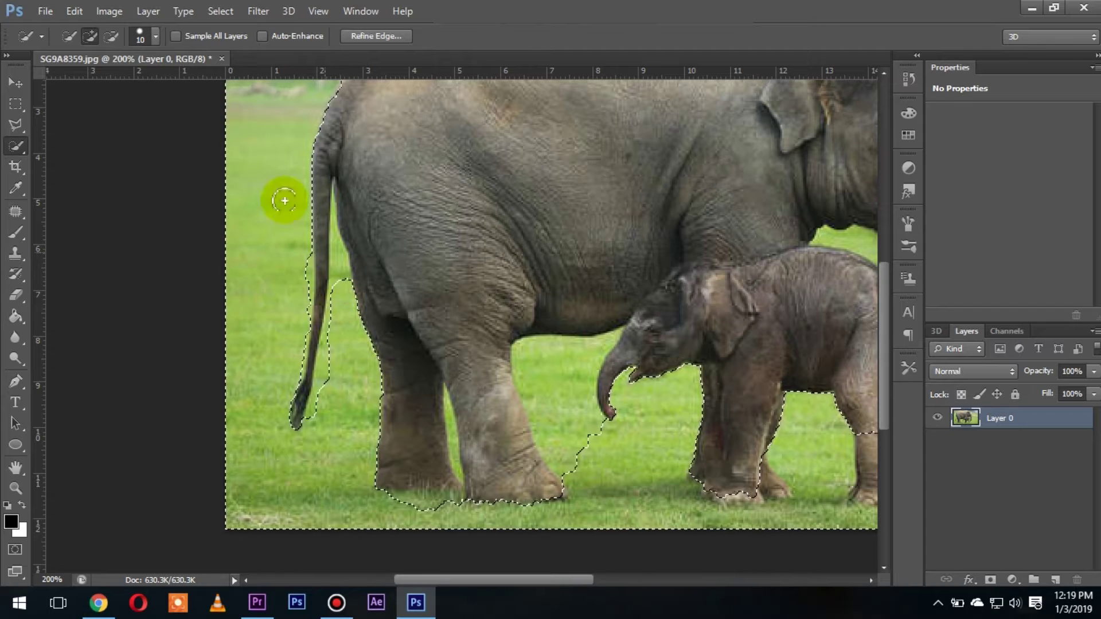
With a 4 px brush, trace the selection along the mother's belly and front leg
click(156, 35)
drag(107, 80, 68, 79)
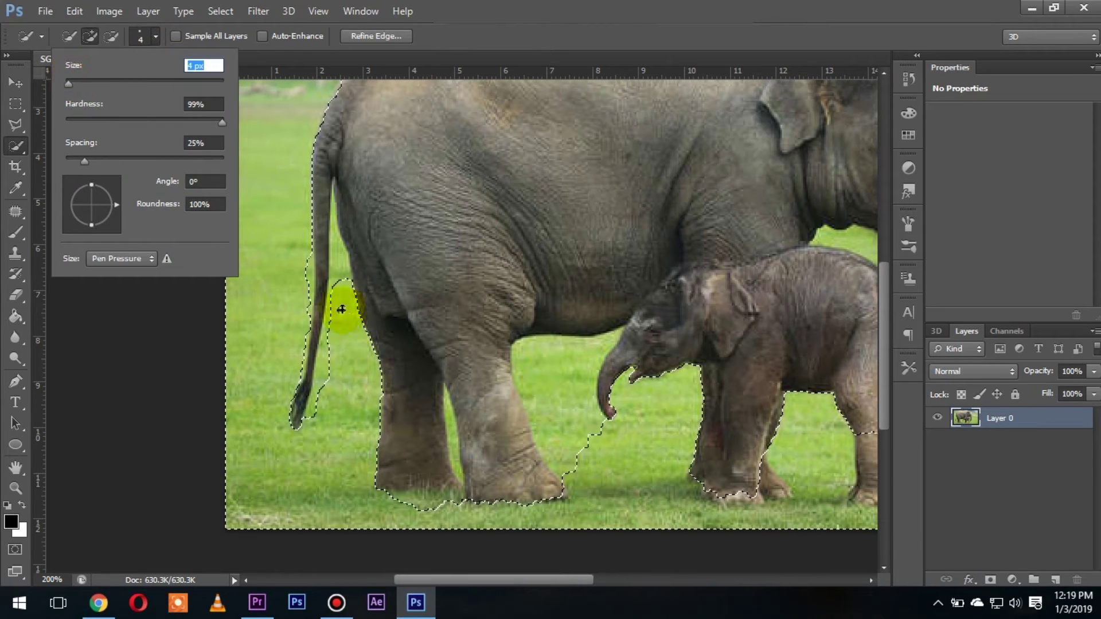
click(342, 284)
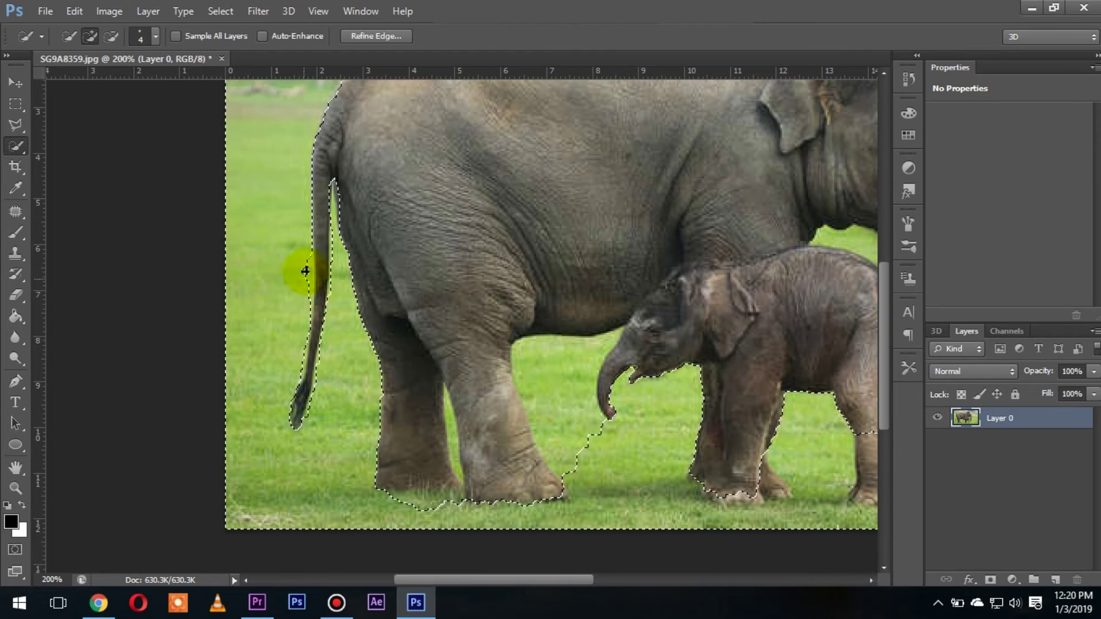
drag(570, 389, 561, 381)
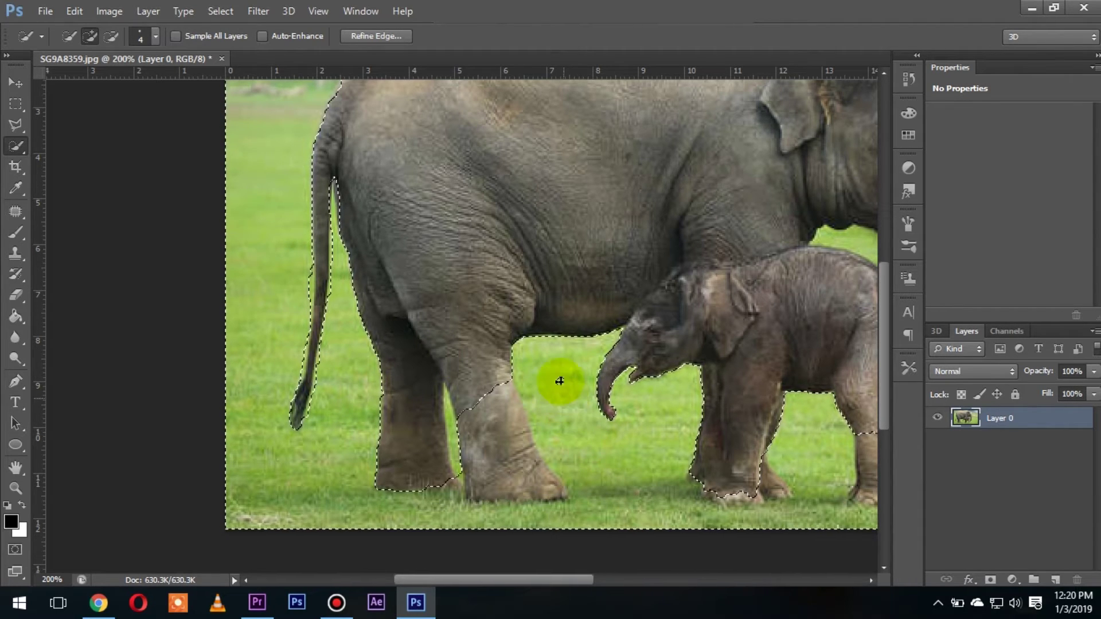
drag(484, 390, 548, 503)
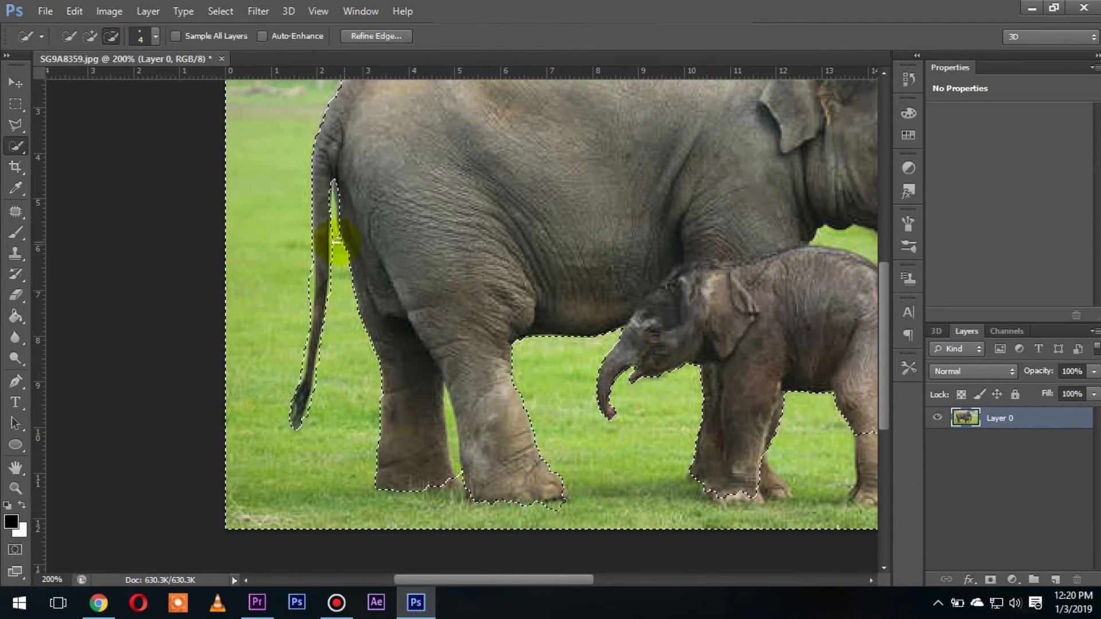
click(90, 35)
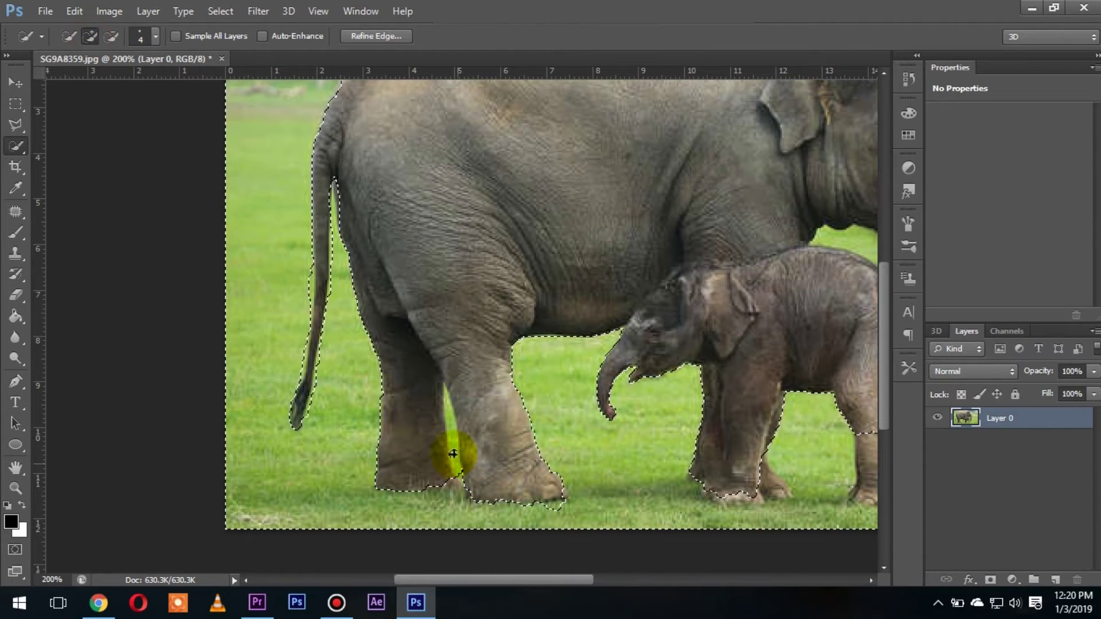
click(111, 36)
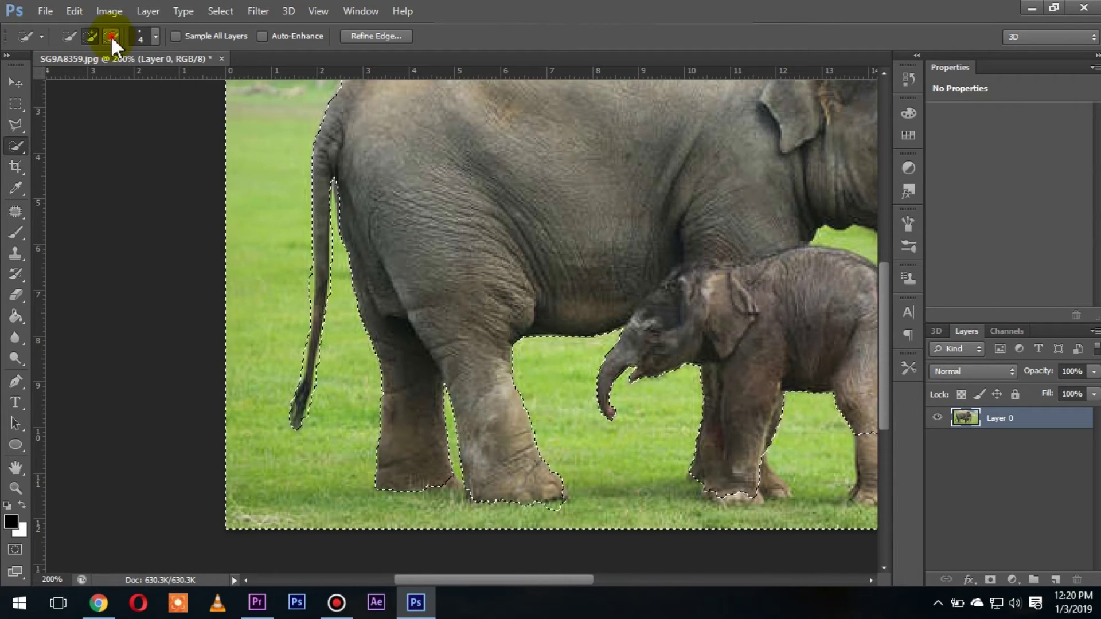
Add the grass between the mother's chin and the calf's back, then zoom out
mouse_move(445, 475)
mouse_down()
mouse_move(656, 472)
mouse_move(558, 463)
mouse_move(593, 479)
mouse_move(615, 456)
mouse_move(636, 481)
mouse_move(627, 462)
mouse_move(664, 457)
mouse_move(583, 423)
mouse_move(589, 462)
mouse_move(573, 504)
mouse_move(618, 500)
mouse_move(486, 521)
mouse_up()
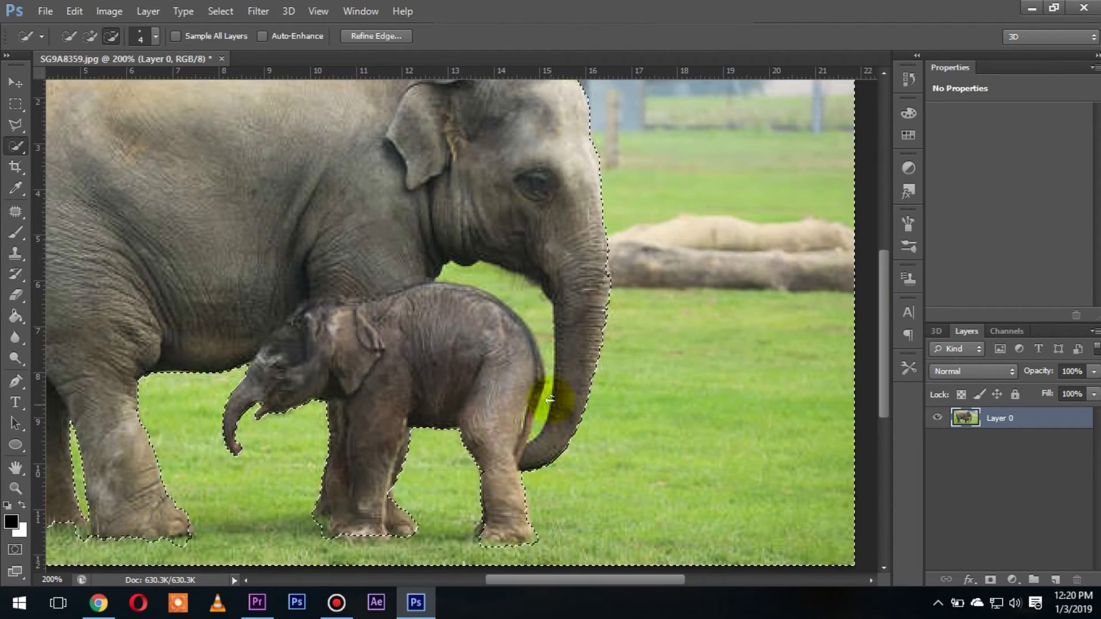
drag(507, 384, 464, 436)
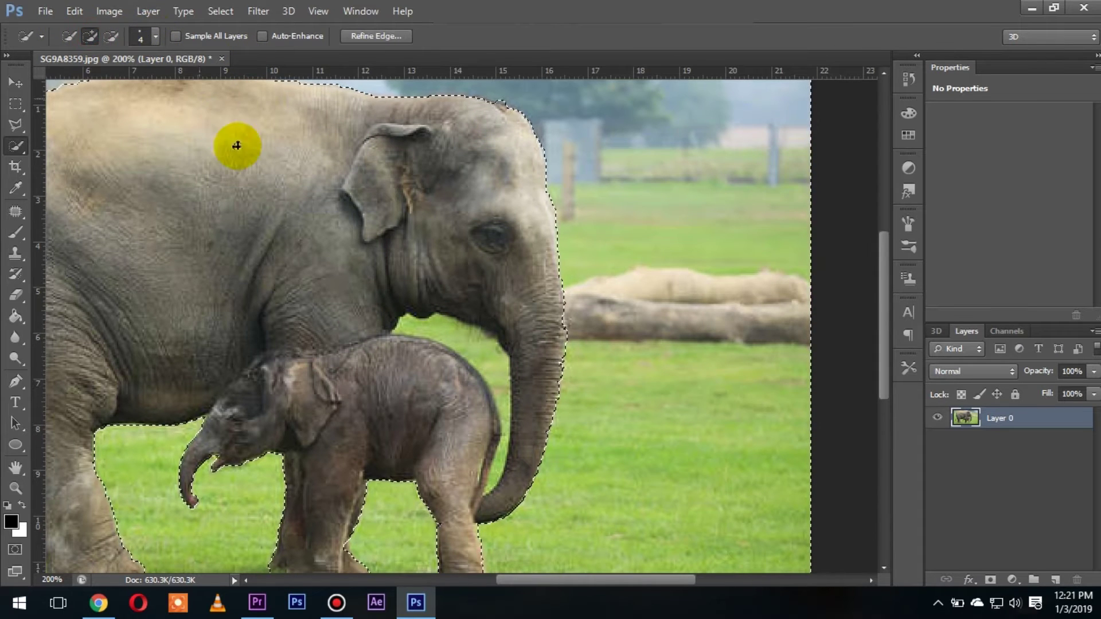
click(408, 328)
mouse_move(445, 328)
mouse_down()
mouse_move(503, 415)
mouse_move(498, 462)
mouse_up()
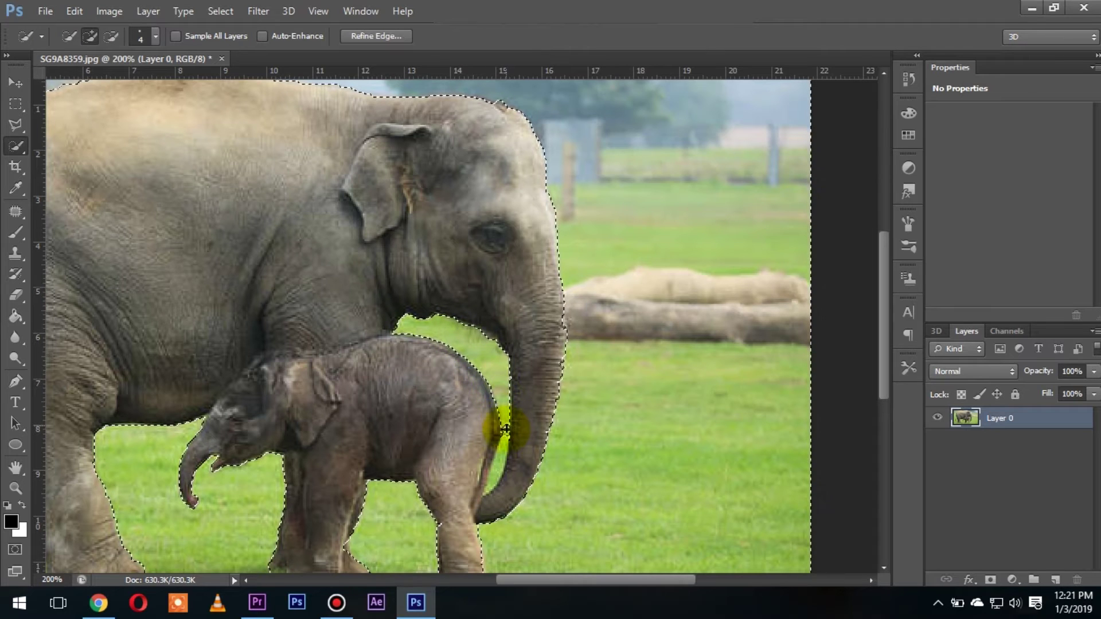
drag(493, 476, 491, 484)
key(ctrl+minus)
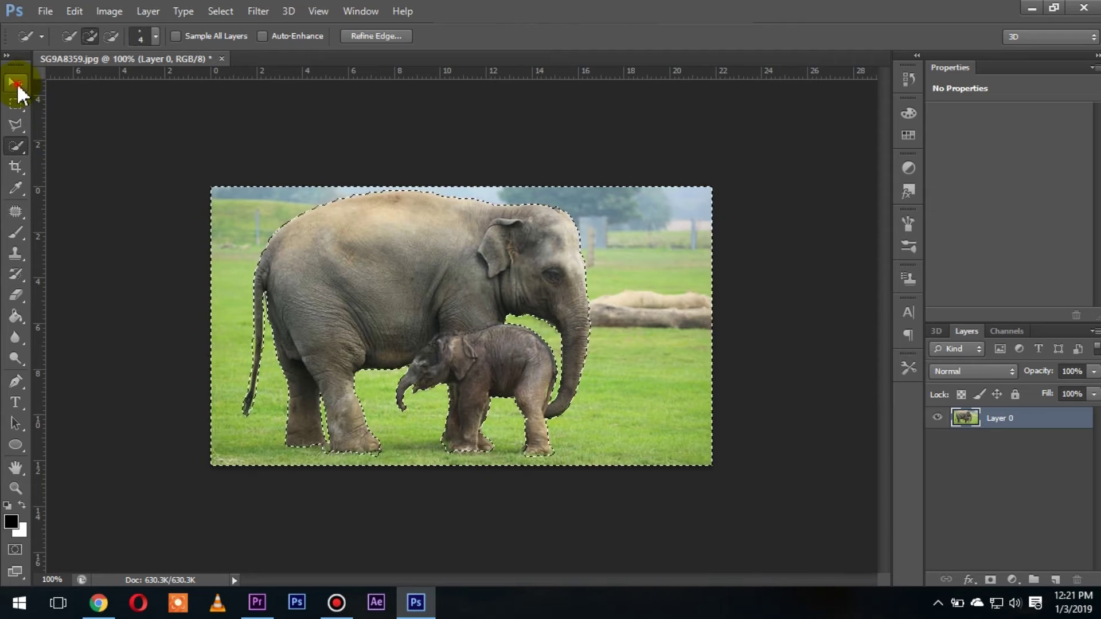
Delete the selected grass background to transparency and deselect
click(23, 82)
key(Delete)
key(ctrl+d)
Zoom to 400% on the mother's hind leg and tail
key(ctrl+plus)
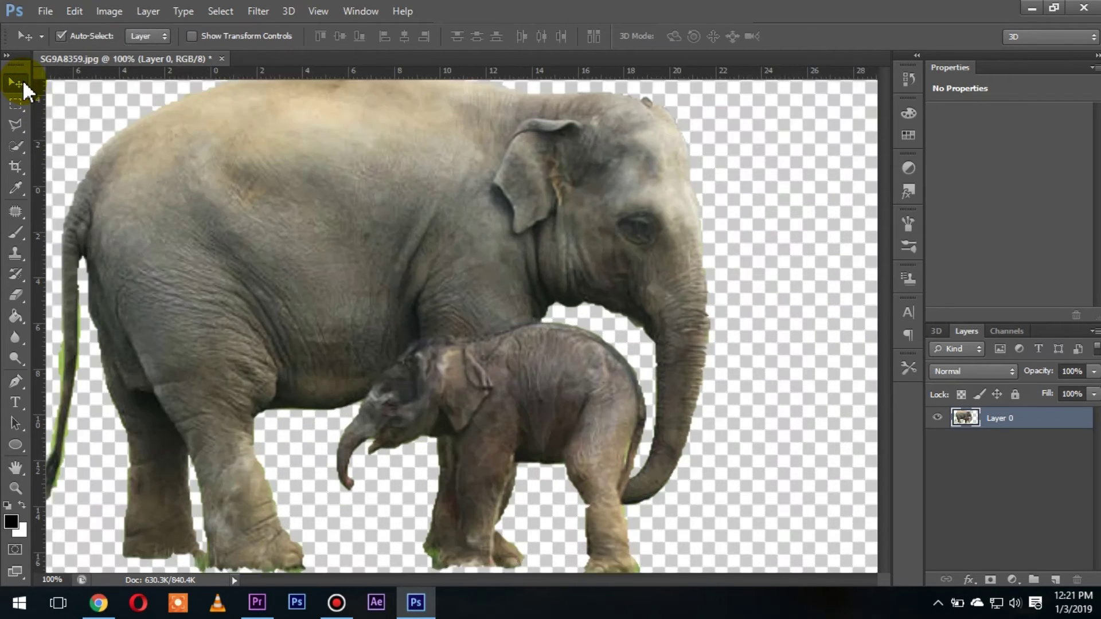
drag(278, 288, 539, 219)
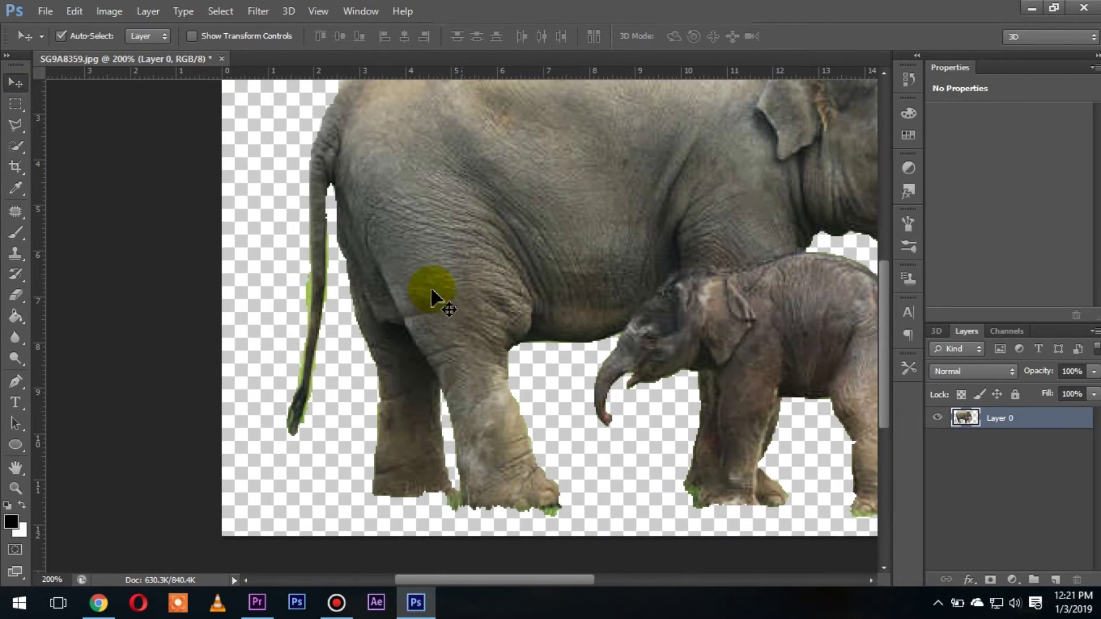
key(ctrl+plus)
key(ctrl+plus)
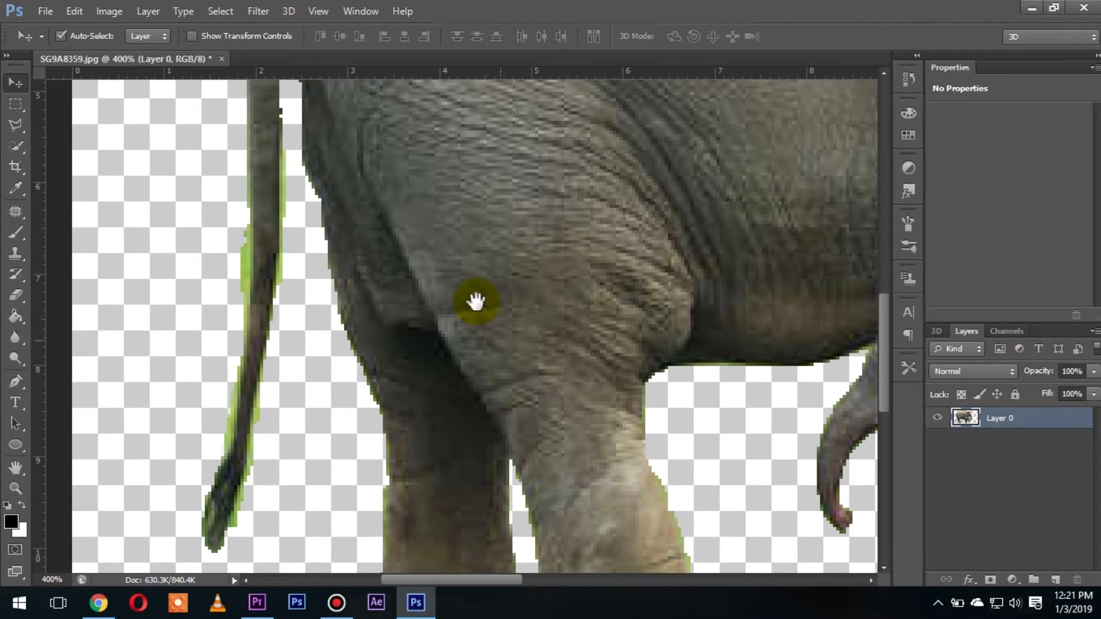
drag(475, 300, 500, 323)
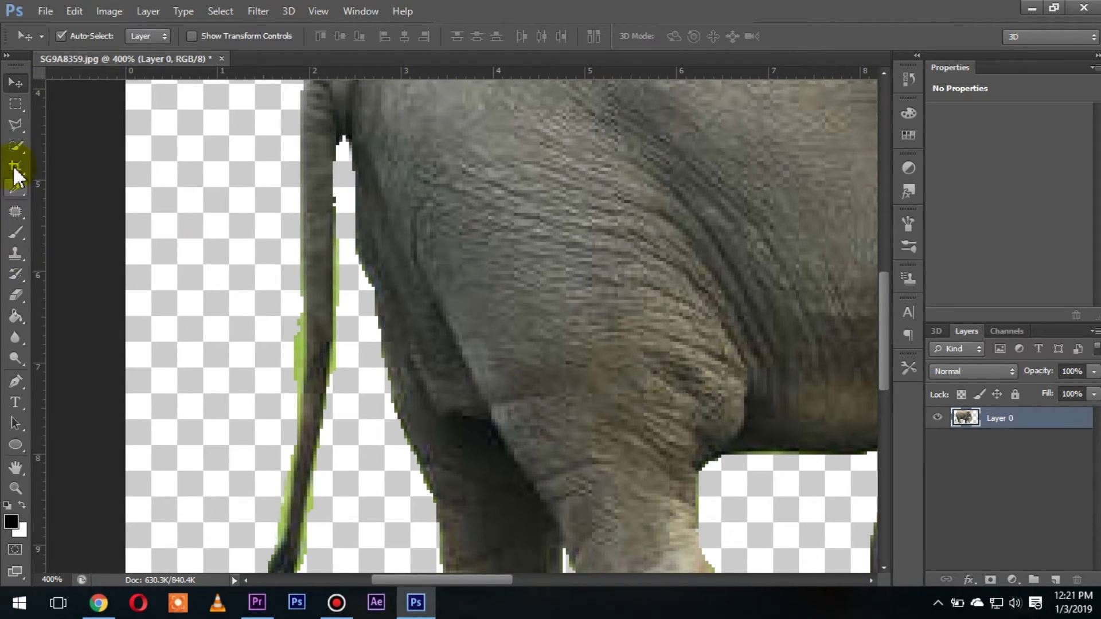
Choose the Eraser with a 5 px brush
click(15, 294)
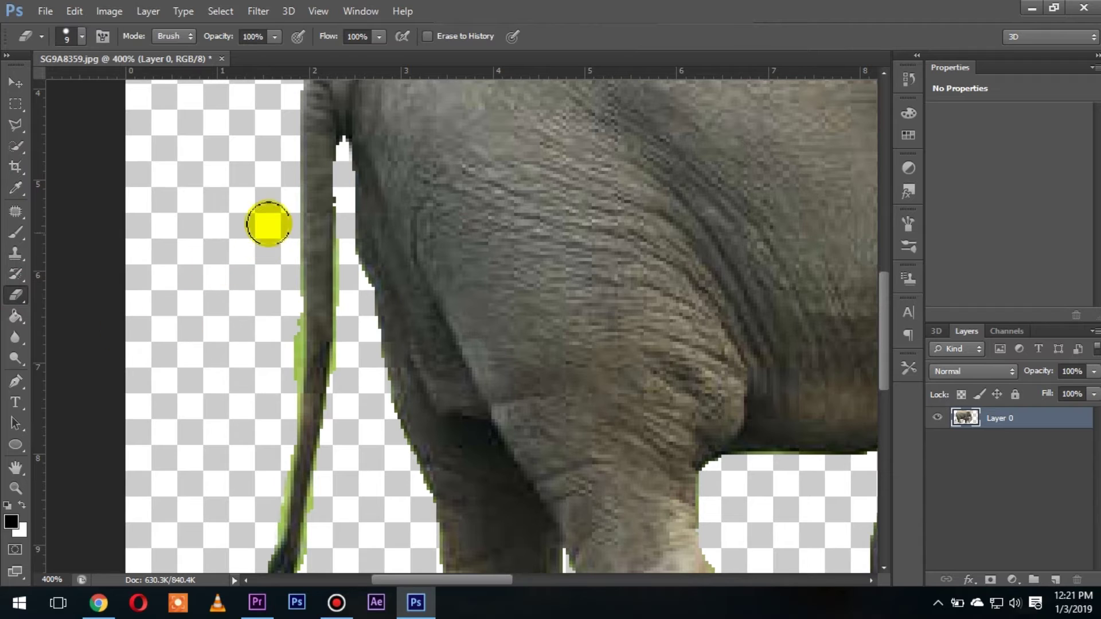
click(82, 36)
click(27, 86)
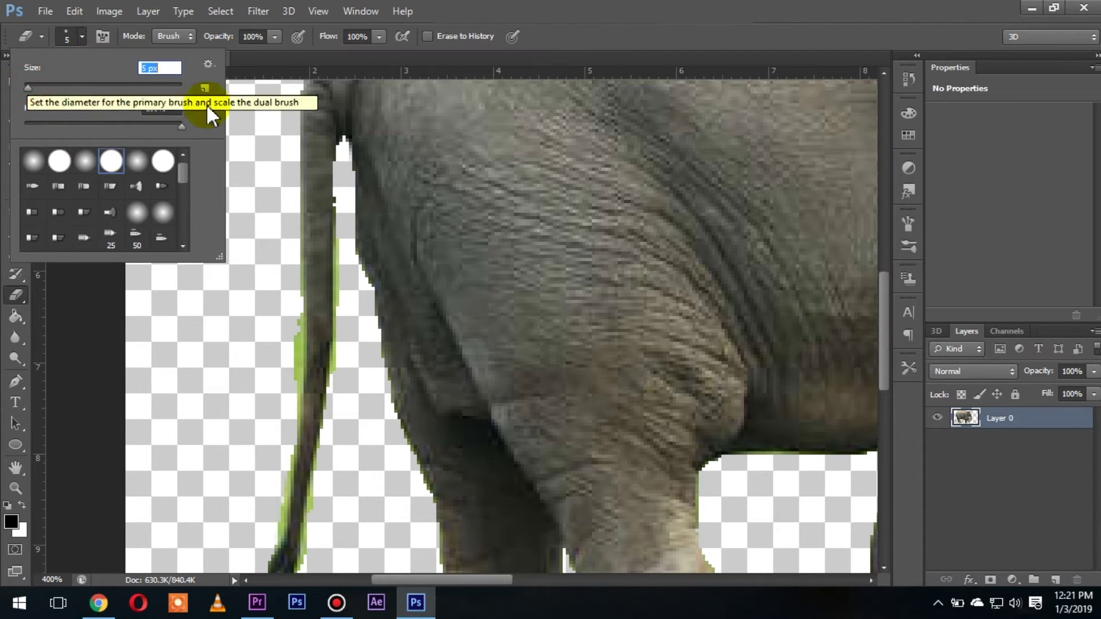
click(293, 279)
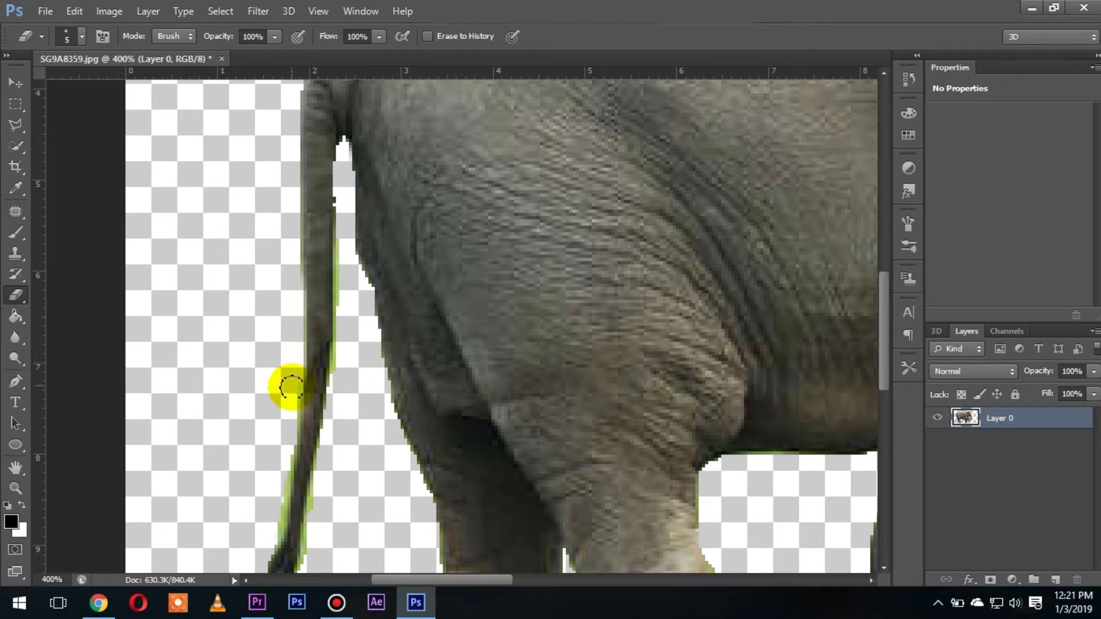
Erase the green fringe along the mother's tail
drag(285, 411, 323, 322)
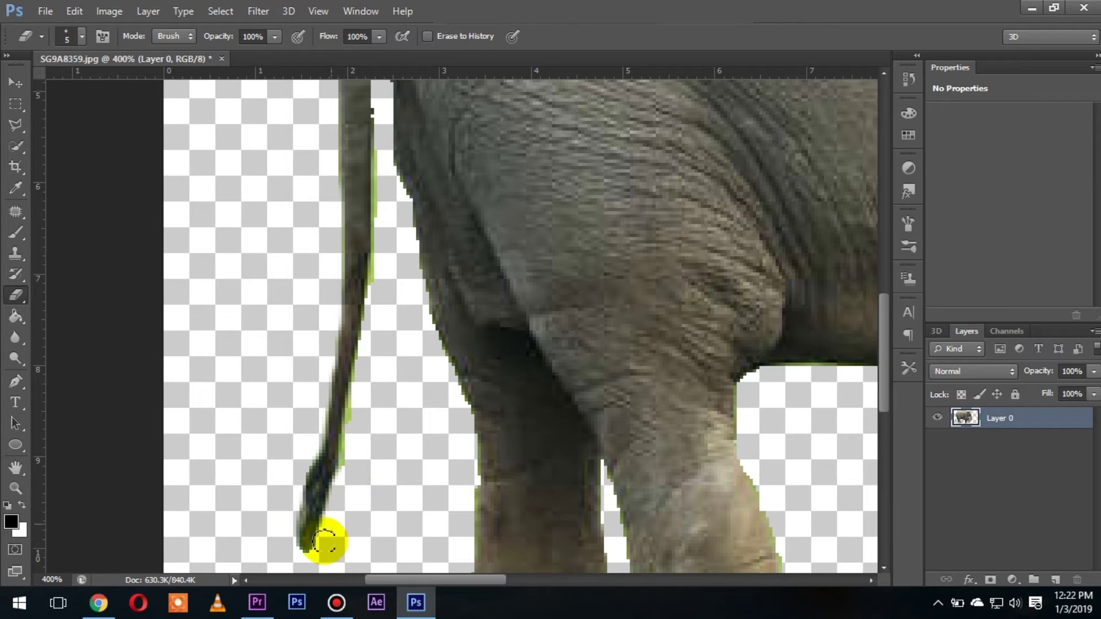
scroll(347, 507, up, 3)
mouse_move(330, 496)
mouse_down()
mouse_move(320, 462)
mouse_move(344, 418)
mouse_up()
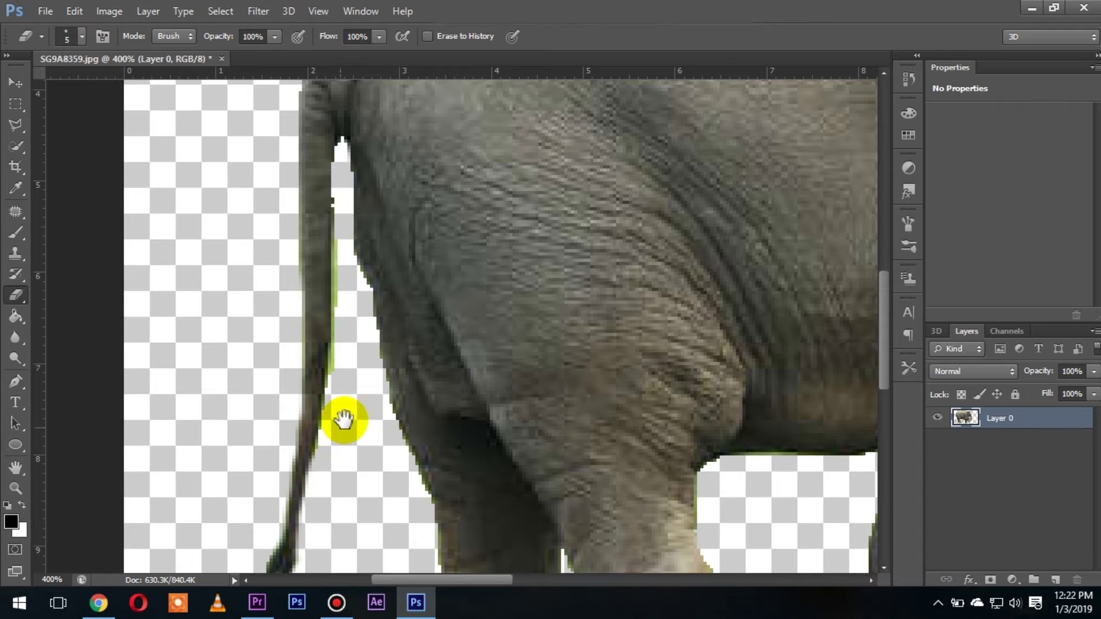
scroll(345, 418, up, 3)
mouse_move(313, 371)
mouse_down()
mouse_move(310, 308)
mouse_move(302, 507)
mouse_move(316, 285)
mouse_move(344, 445)
mouse_move(323, 308)
mouse_move(359, 388)
mouse_move(362, 329)
mouse_move(367, 467)
mouse_up()
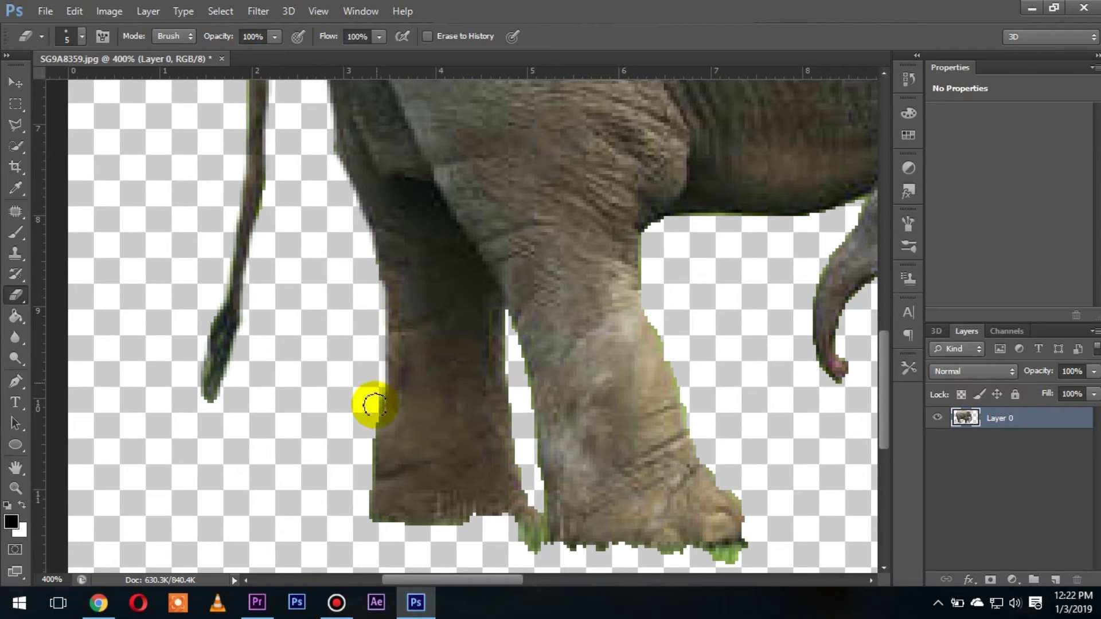
Erase fringe under the front foot and along the calf's trunk and lower lip
drag(438, 448, 328, 376)
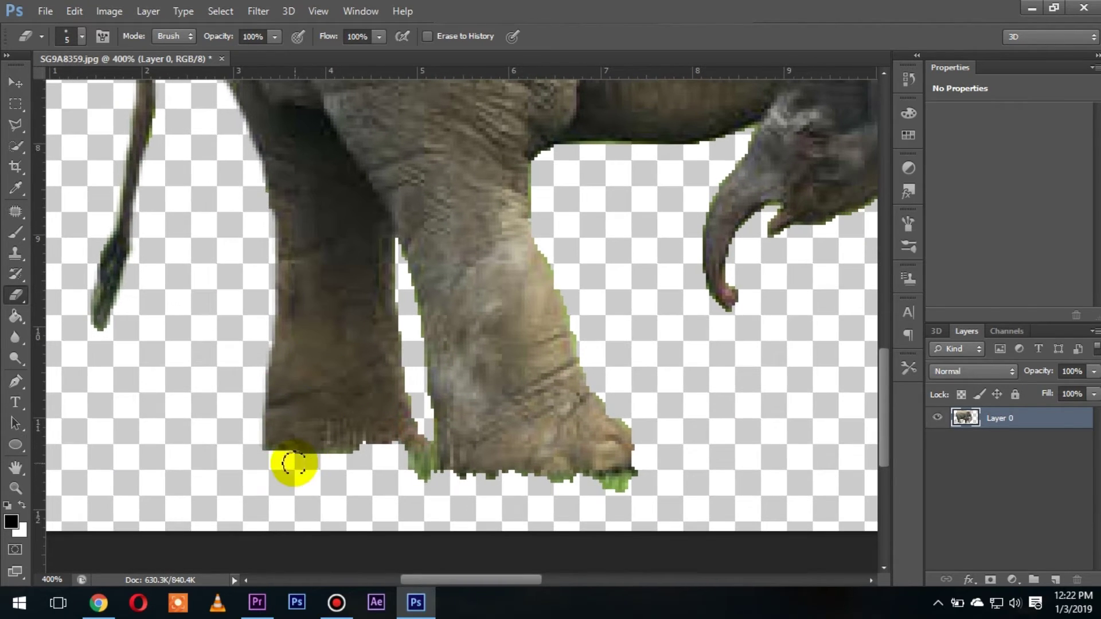
mouse_move(300, 463)
mouse_down()
mouse_move(411, 458)
mouse_move(450, 480)
mouse_move(644, 484)
mouse_move(643, 456)
mouse_move(597, 389)
mouse_move(528, 208)
mouse_move(535, 167)
mouse_move(417, 226)
mouse_move(599, 214)
mouse_move(562, 277)
mouse_move(551, 337)
mouse_move(575, 381)
mouse_up()
drag(658, 387, 459, 440)
drag(432, 344, 422, 388)
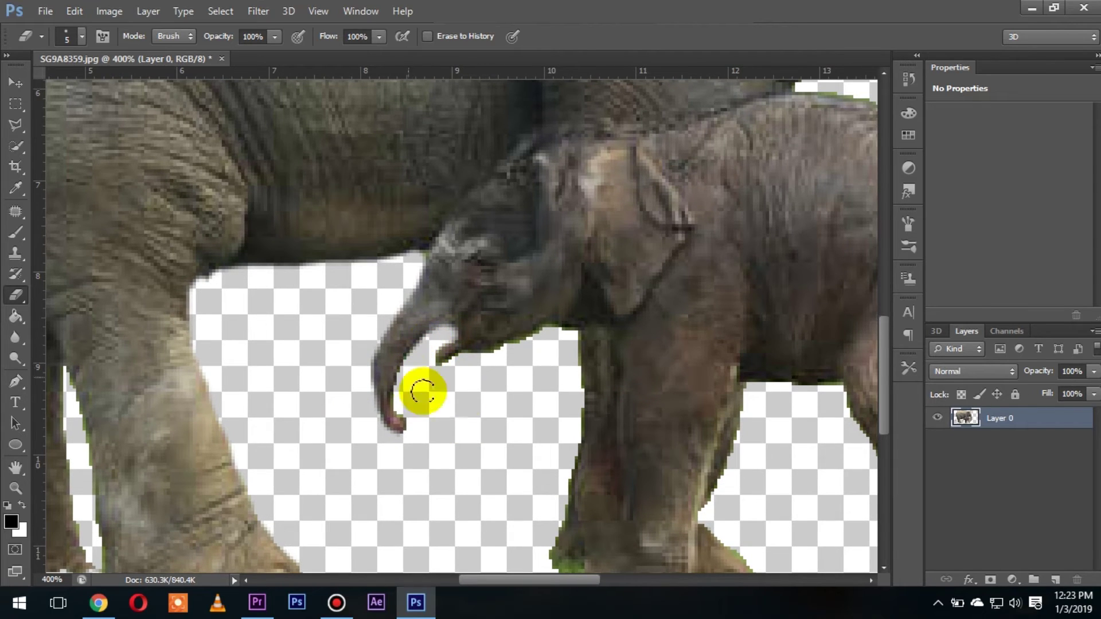
click(552, 335)
Clean the fringe along the calf's foot and toe, the belly and front leg
drag(575, 356, 564, 452)
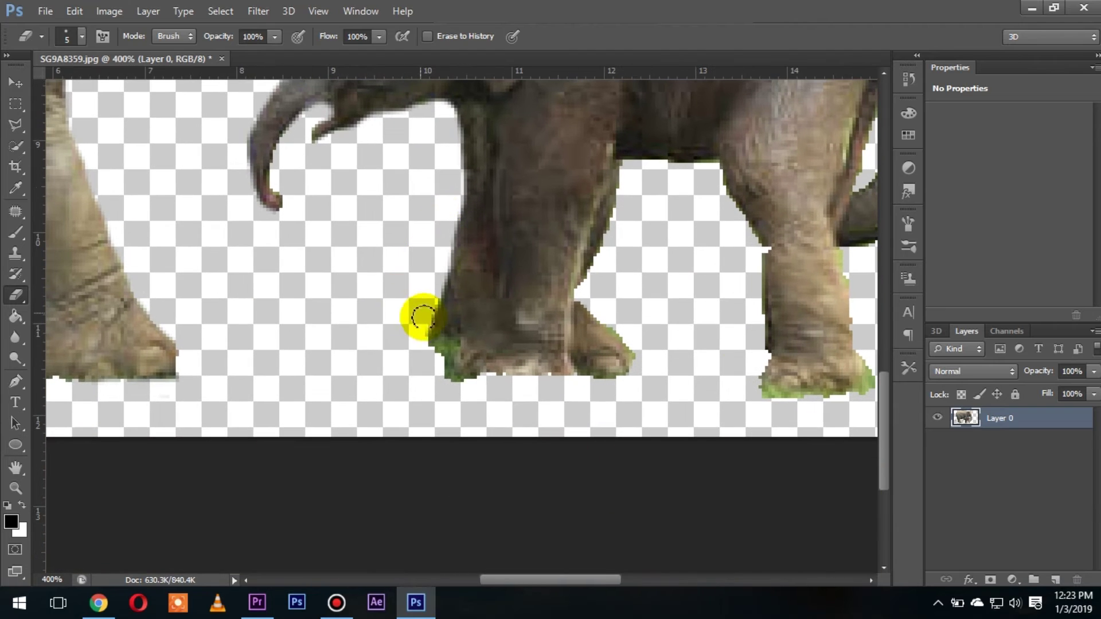
mouse_move(423, 316)
mouse_down()
mouse_move(442, 351)
mouse_move(422, 347)
mouse_move(464, 383)
mouse_move(634, 369)
mouse_up()
drag(647, 273, 486, 382)
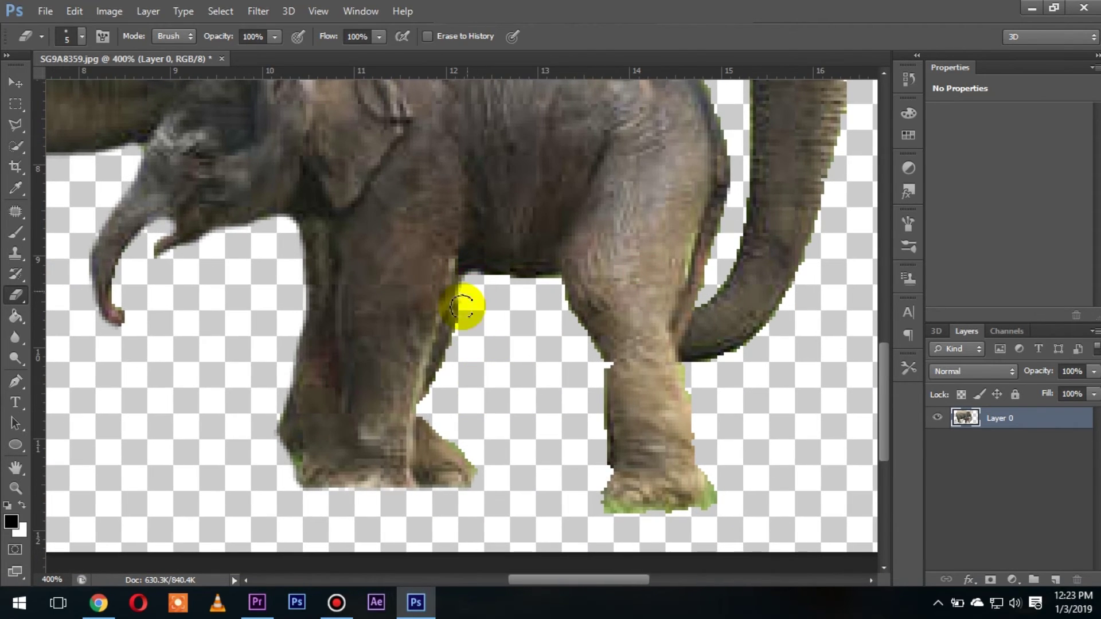
scroll(421, 317, right, 3)
mouse_move(422, 318)
mouse_down()
mouse_move(413, 283)
mouse_move(442, 295)
mouse_move(472, 346)
mouse_move(490, 395)
mouse_move(487, 457)
mouse_up()
scroll(467, 423, down, 2)
scroll(424, 424, right, 3)
mouse_move(381, 425)
mouse_down()
mouse_move(434, 427)
mouse_move(499, 401)
mouse_move(505, 418)
mouse_move(417, 378)
mouse_move(430, 450)
mouse_up()
scroll(487, 413, up, 2)
scroll(487, 413, right, 2)
Trim the mother's trunk edge and erase the dark rim along the calf's back
mouse_move(448, 288)
mouse_down()
mouse_move(437, 376)
mouse_move(505, 337)
mouse_move(534, 291)
mouse_up()
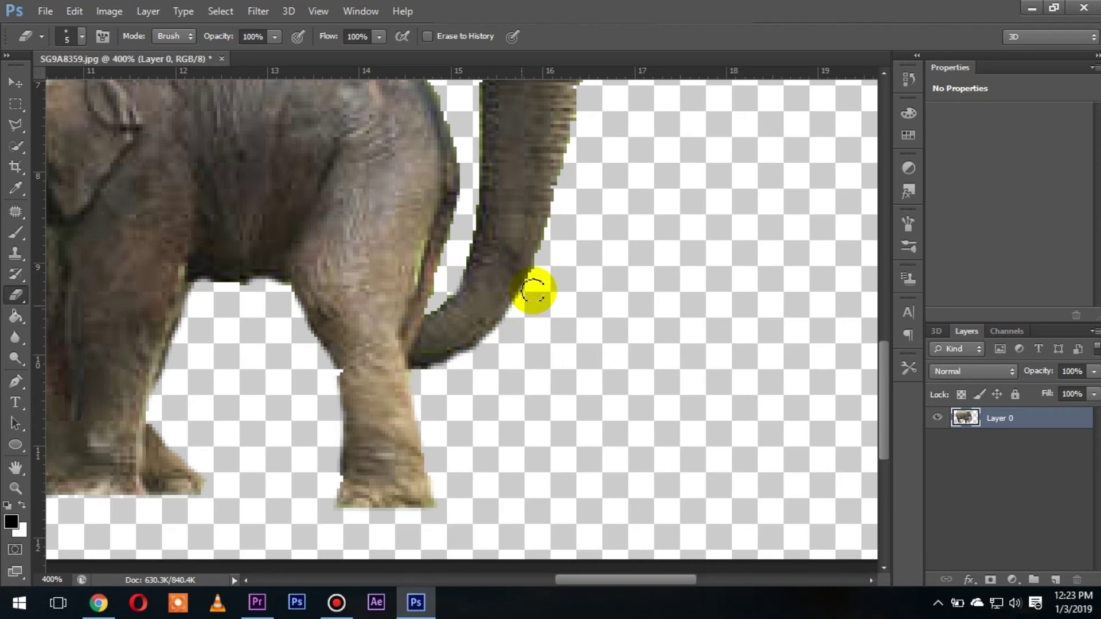
scroll(525, 322, up, 3)
scroll(524, 321, right, 2)
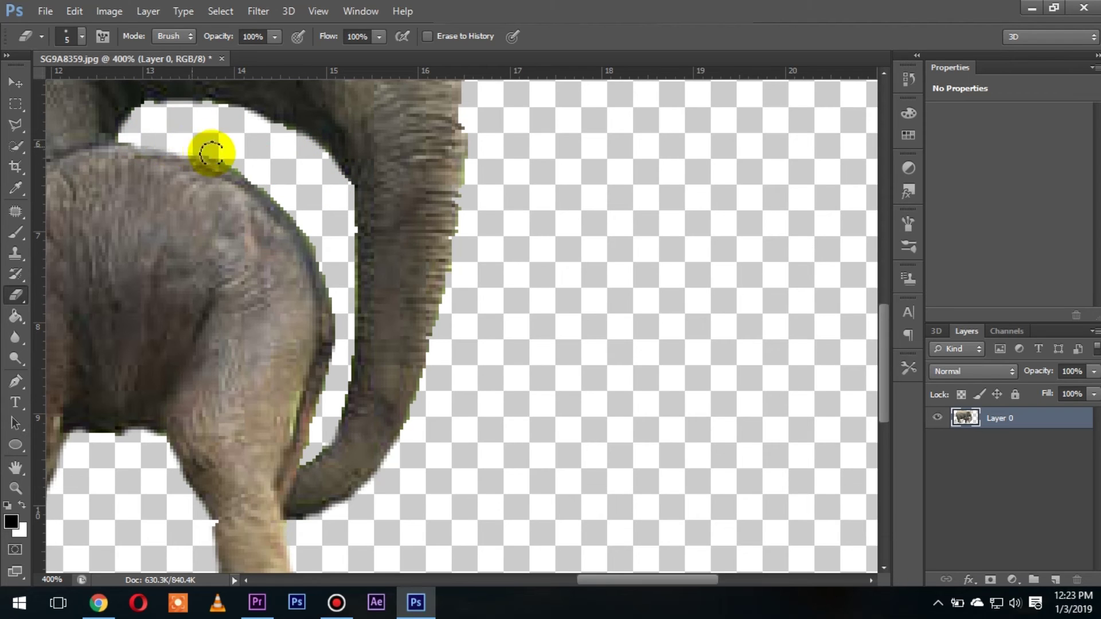
drag(255, 182, 324, 263)
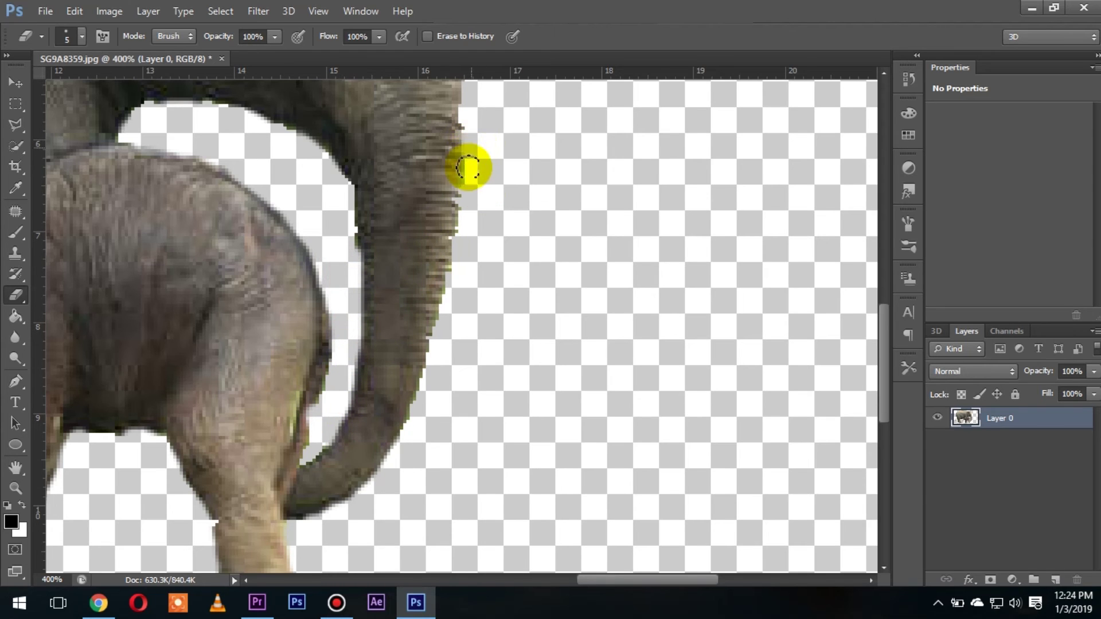
drag(537, 179, 479, 488)
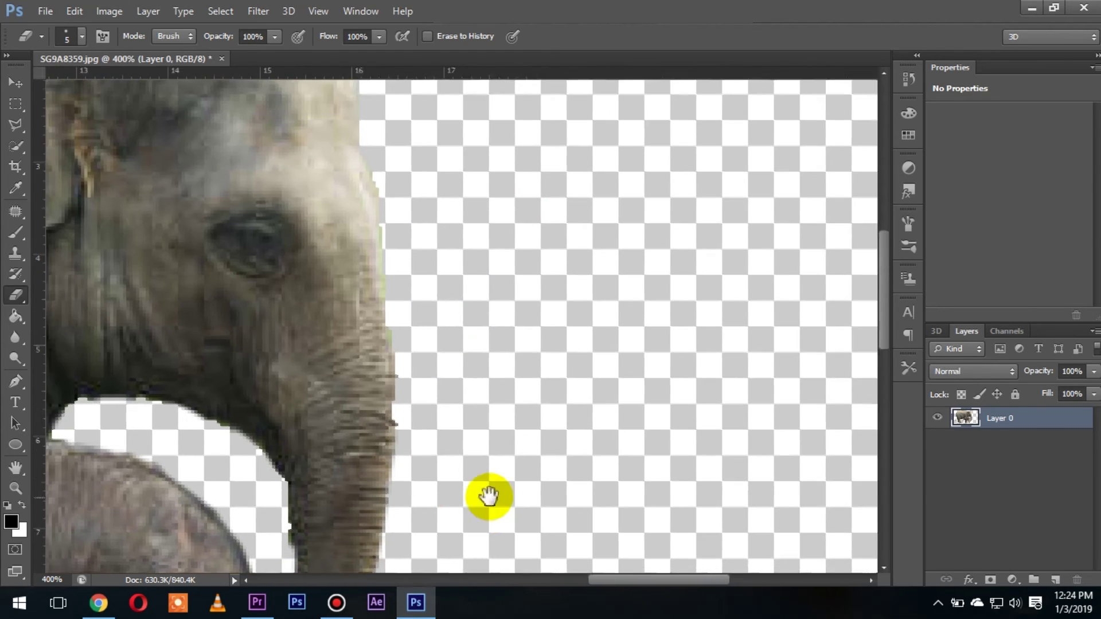
drag(428, 240, 574, 435)
drag(497, 227, 508, 257)
Zoom back out to view the whole cleaned cutout
key(ctrl+minus)
scroll(241, 275, left, 5)
scroll(450, 217, left, 3)
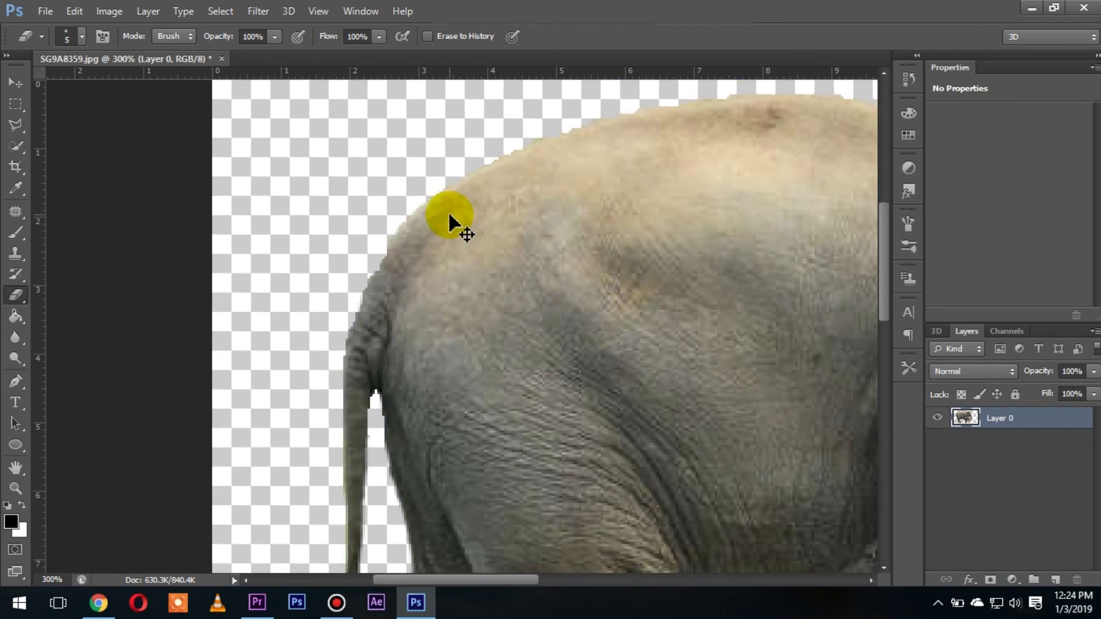
key(ctrl+minus)
key(ctrl+minus)
click(14, 84)
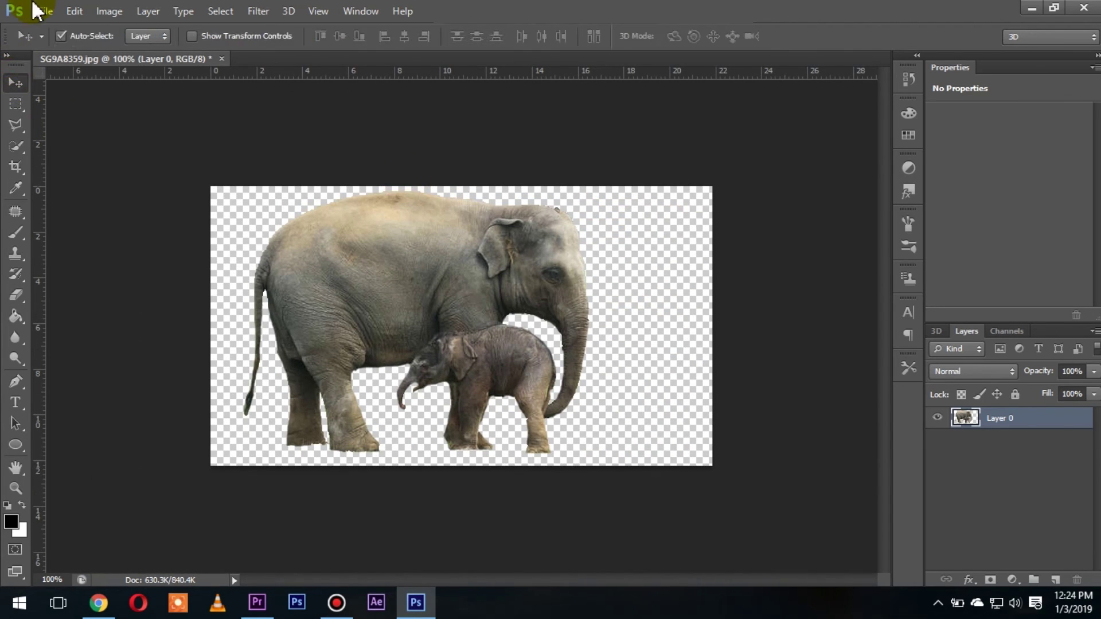
Save a PNG copy of the cutout as SG9A8359.png with default PNG options
click(34, 8)
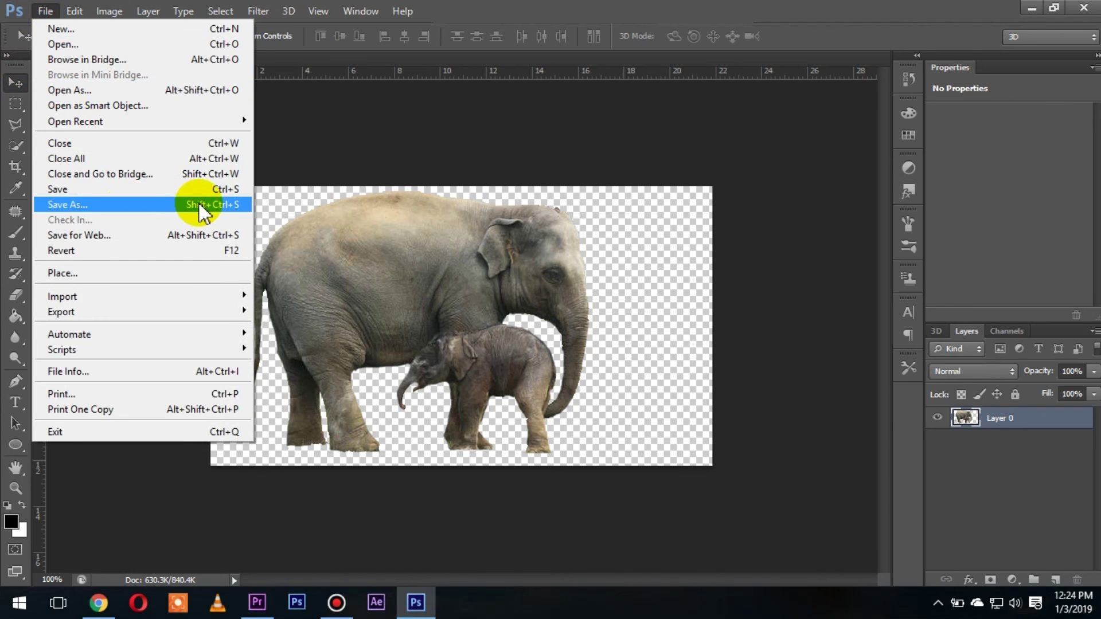
click(202, 213)
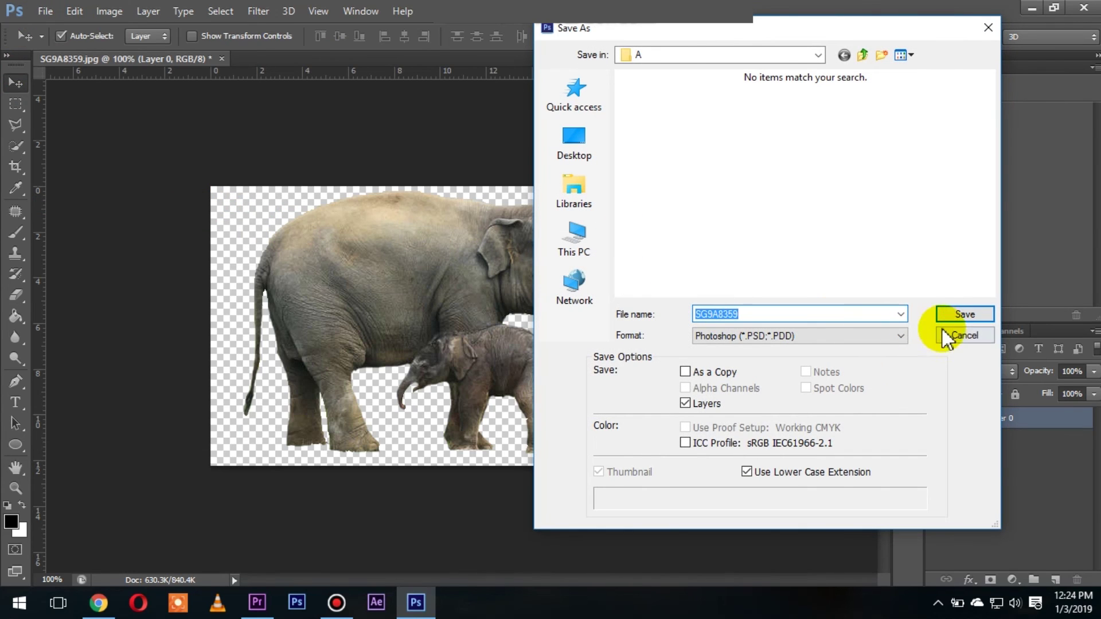
click(901, 336)
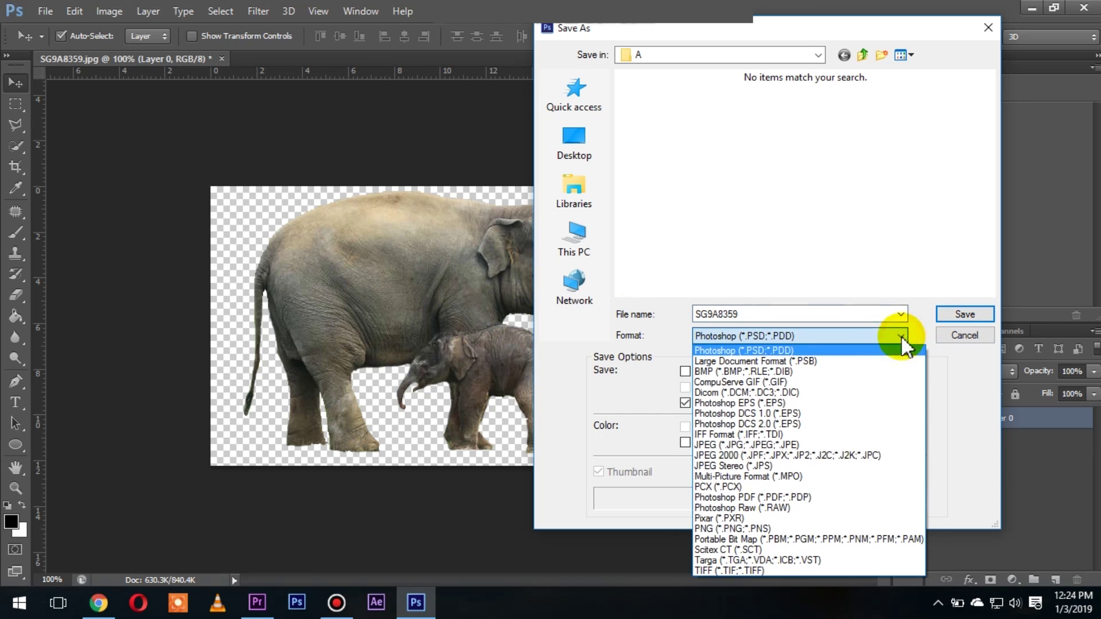
click(777, 528)
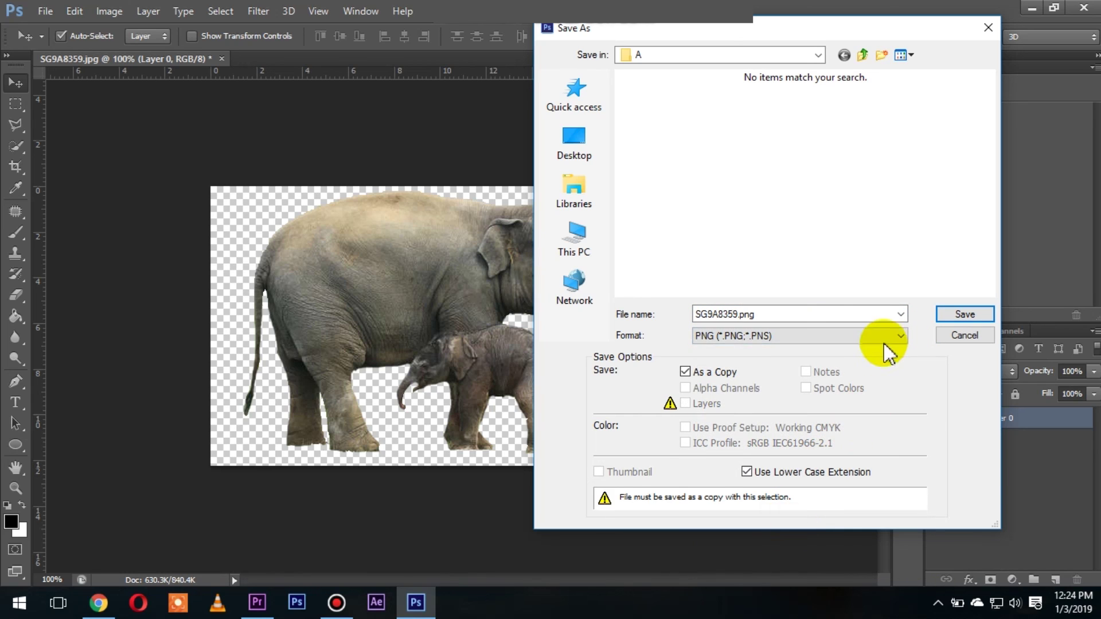
click(967, 316)
click(622, 195)
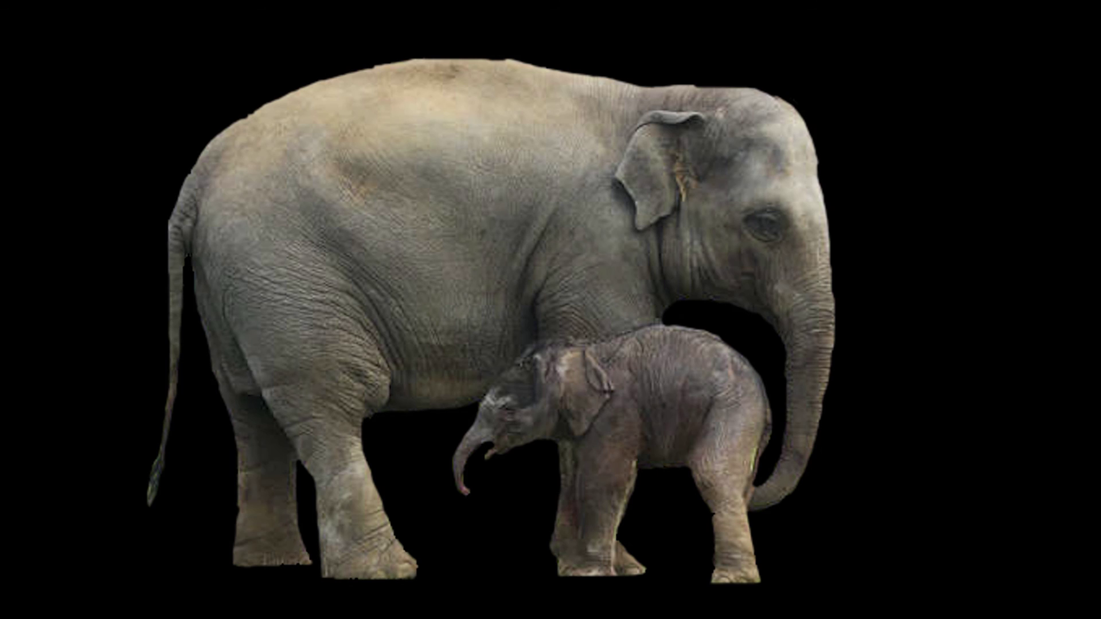